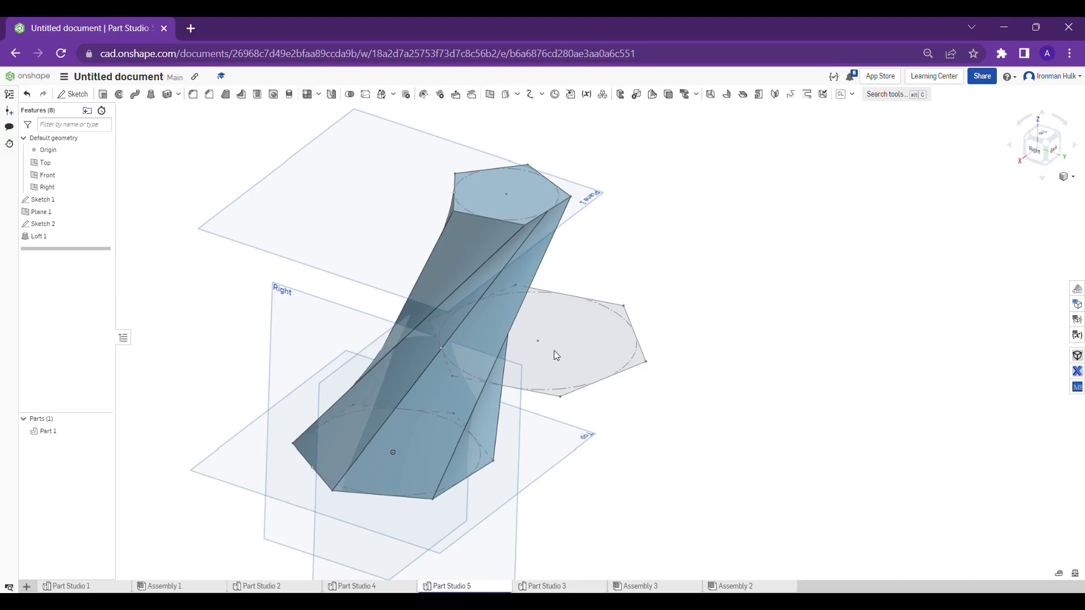
Open Loft 1 from the Features list for editing and orbit around it to inspect it
middle_drag(352, 275, 418, 275)
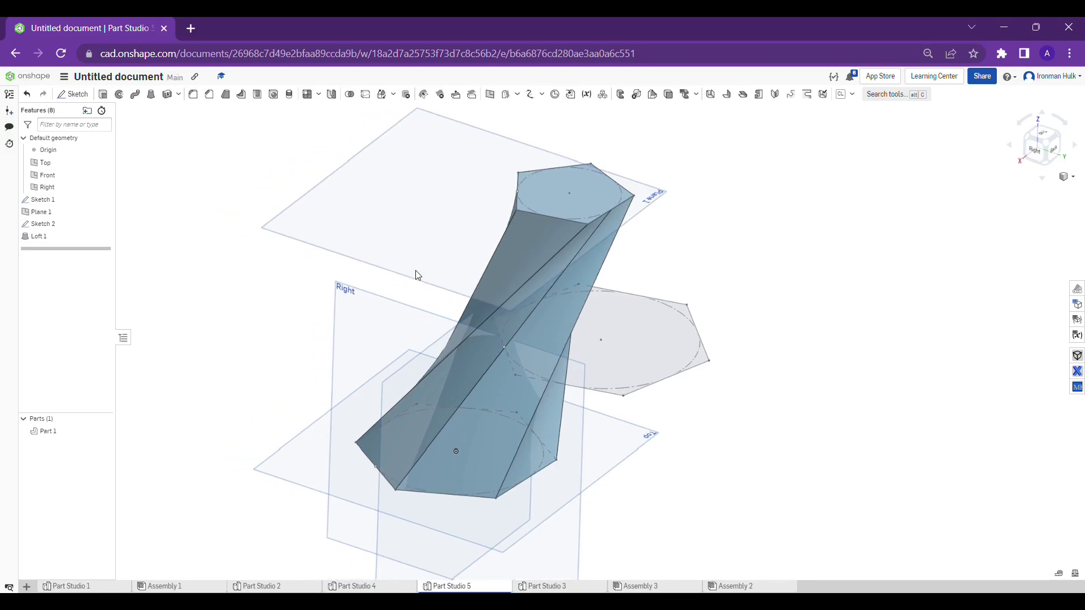
right_click(90, 237)
click(113, 263)
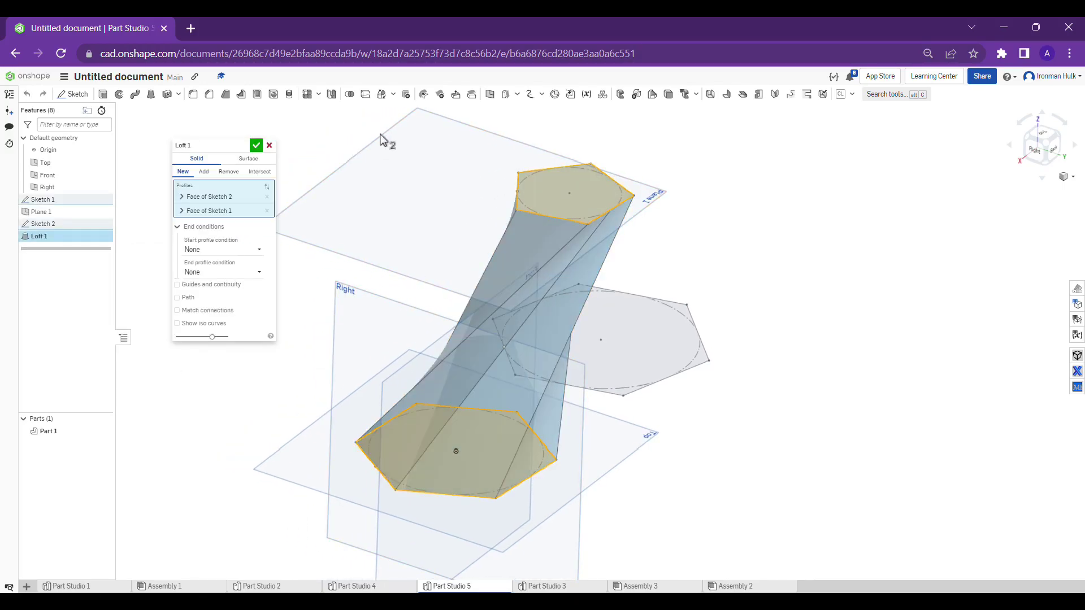
middle_drag(334, 220, 399, 207)
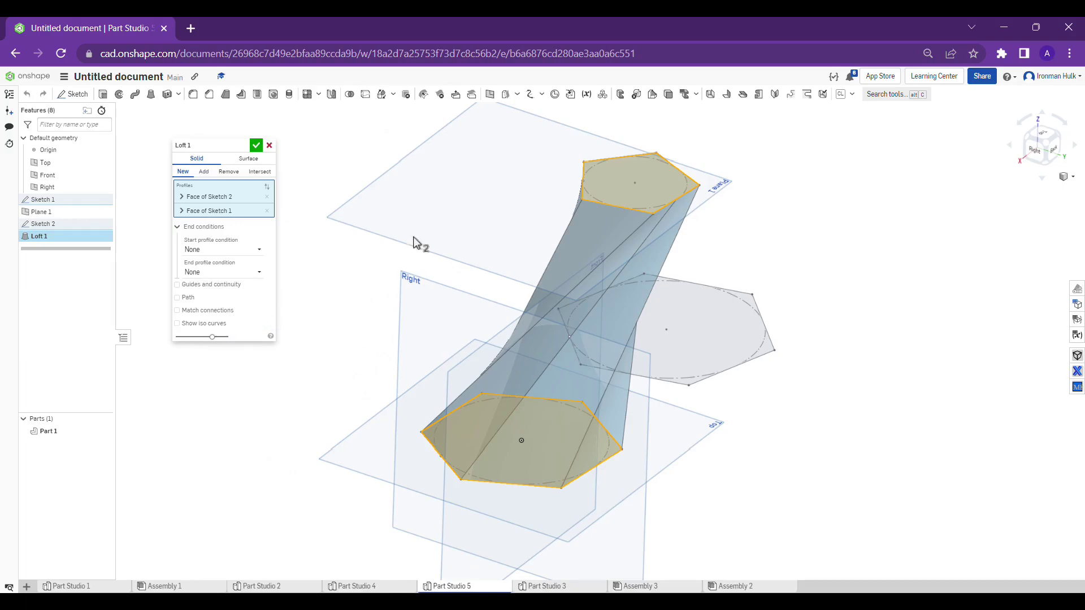
mouse_move(690, 218)
right_down()
mouse_move(773, 222)
mouse_move(764, 310)
mouse_move(772, 226)
right_up()
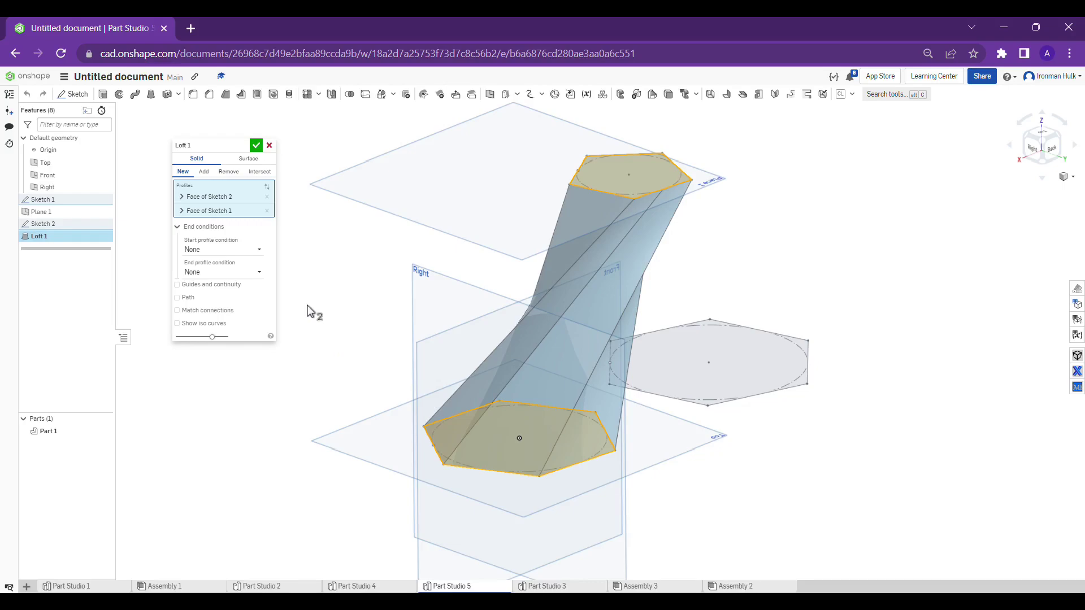
mouse_move(307, 310)
right_down()
mouse_move(368, 283)
mouse_move(370, 296)
right_up()
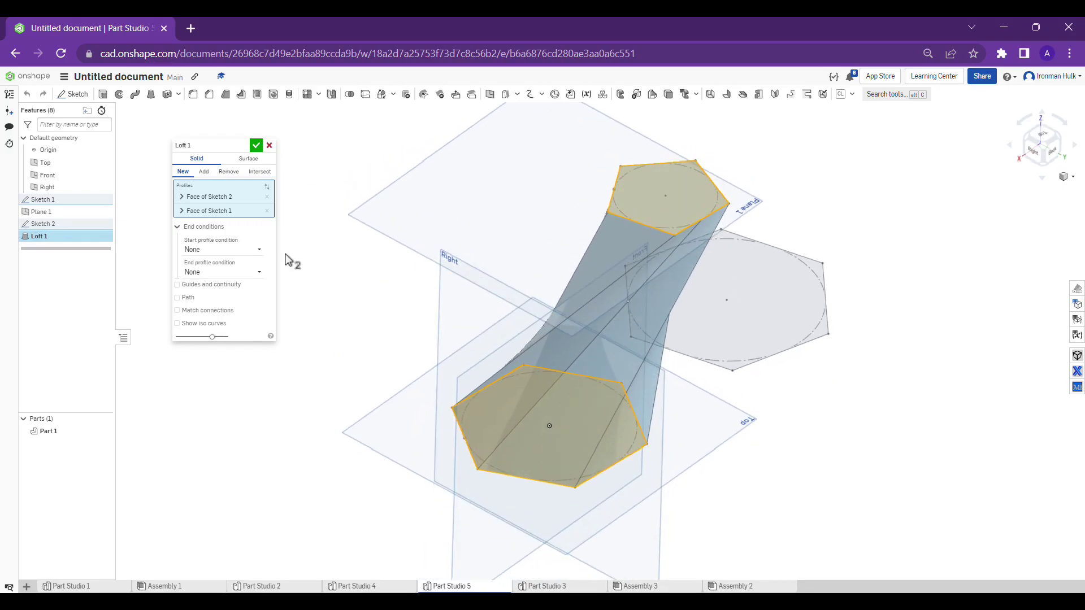
Review the start condition choices, keep None, and orbit the loft upright
click(243, 250)
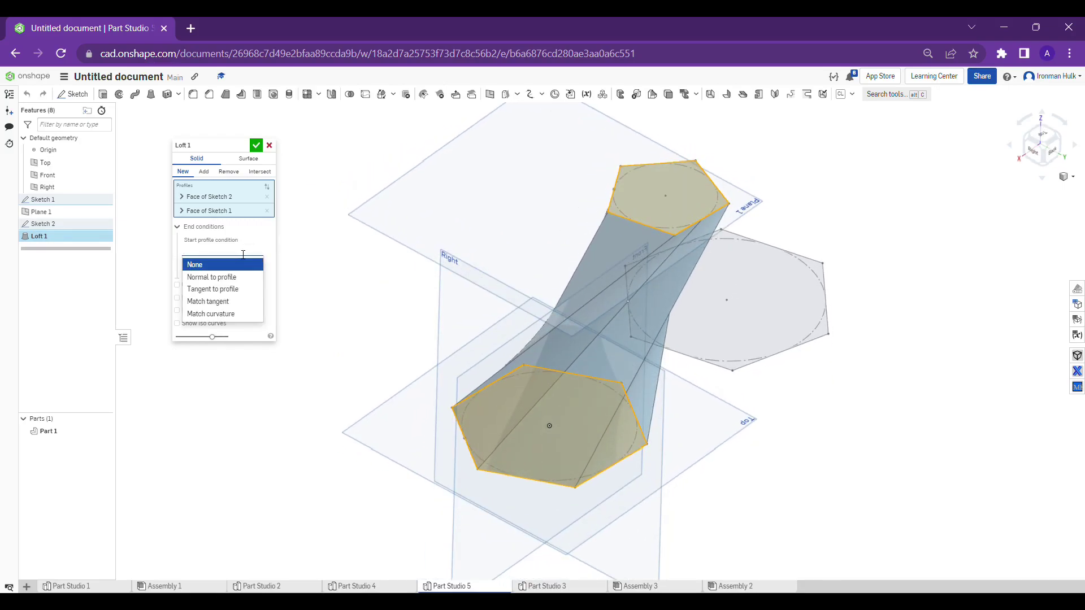
click(334, 211)
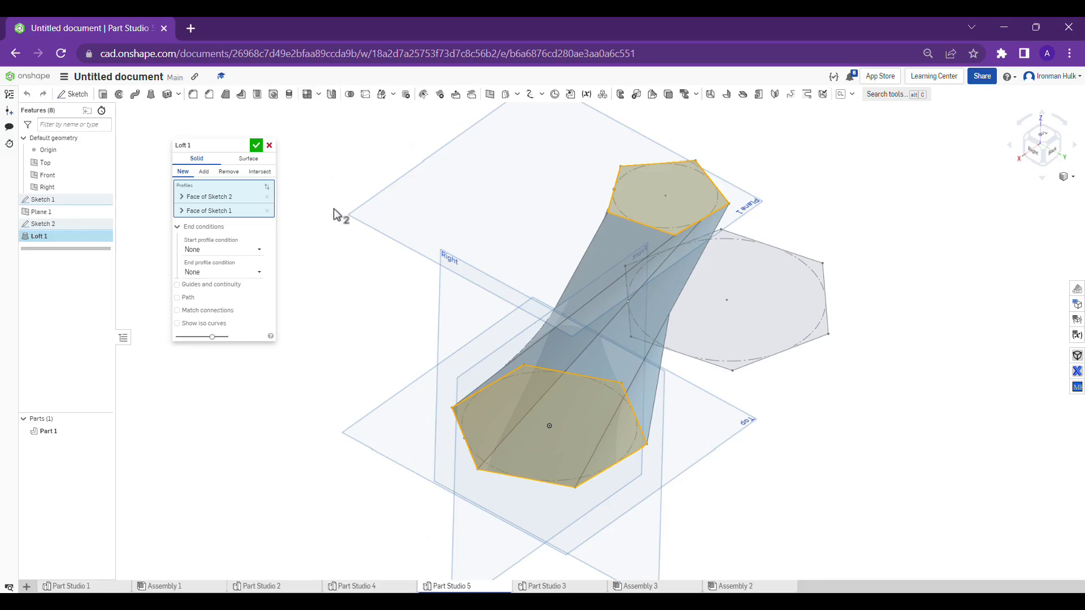
scroll(339, 223, down, 3)
mouse_move(344, 233)
right_down()
mouse_move(548, 221)
mouse_move(508, 252)
right_up()
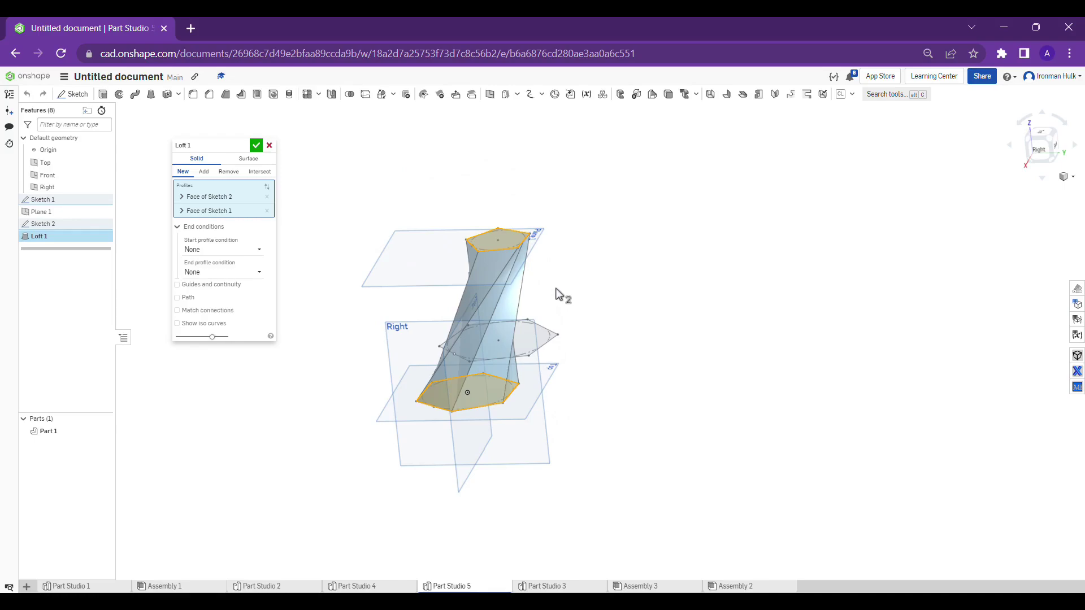
Set the start profile condition to Normal to profile and inspect the changed twist
click(233, 251)
click(238, 279)
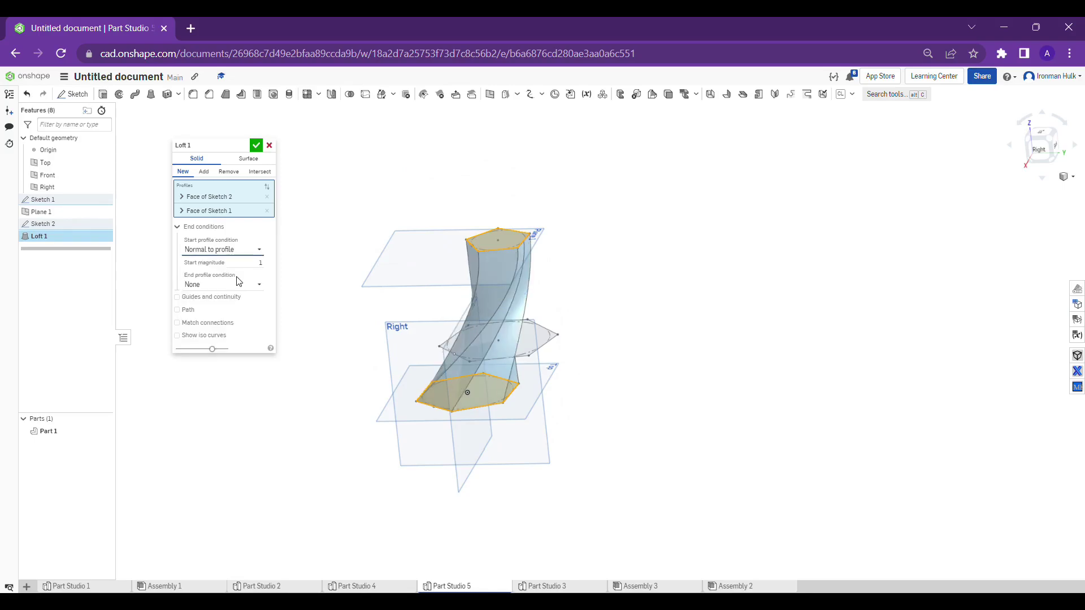
scroll(490, 253, up, 2)
scroll(490, 253, up, 2)
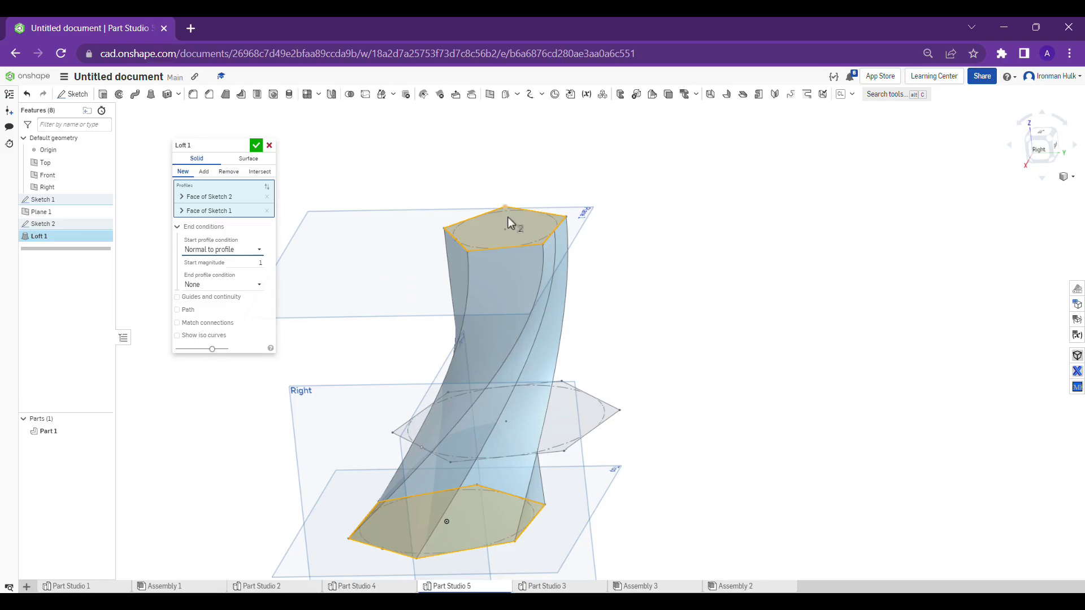
right_drag(511, 223, 538, 228)
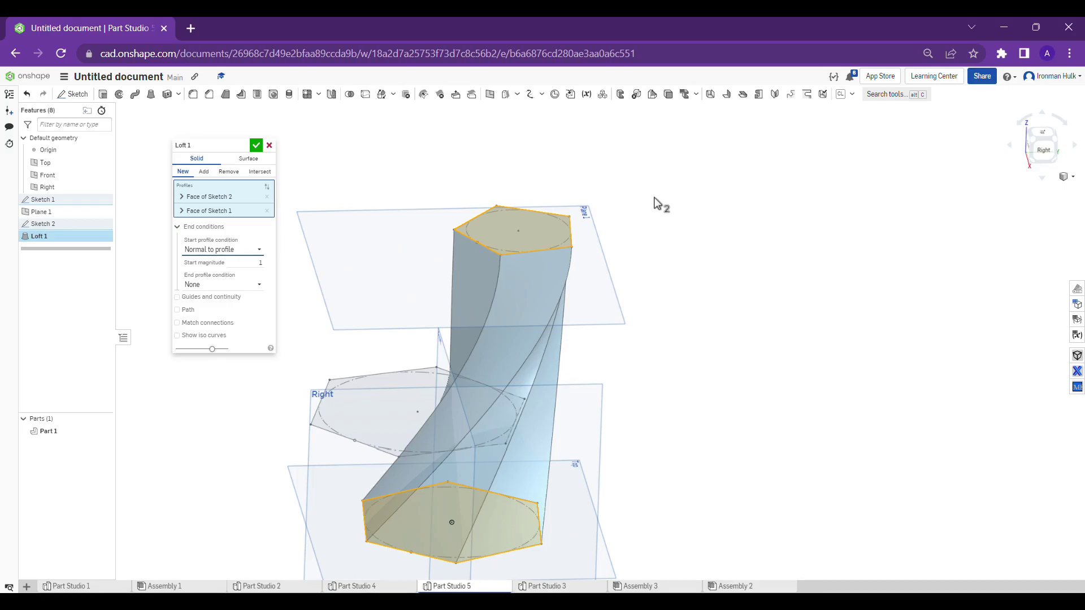
click(253, 286)
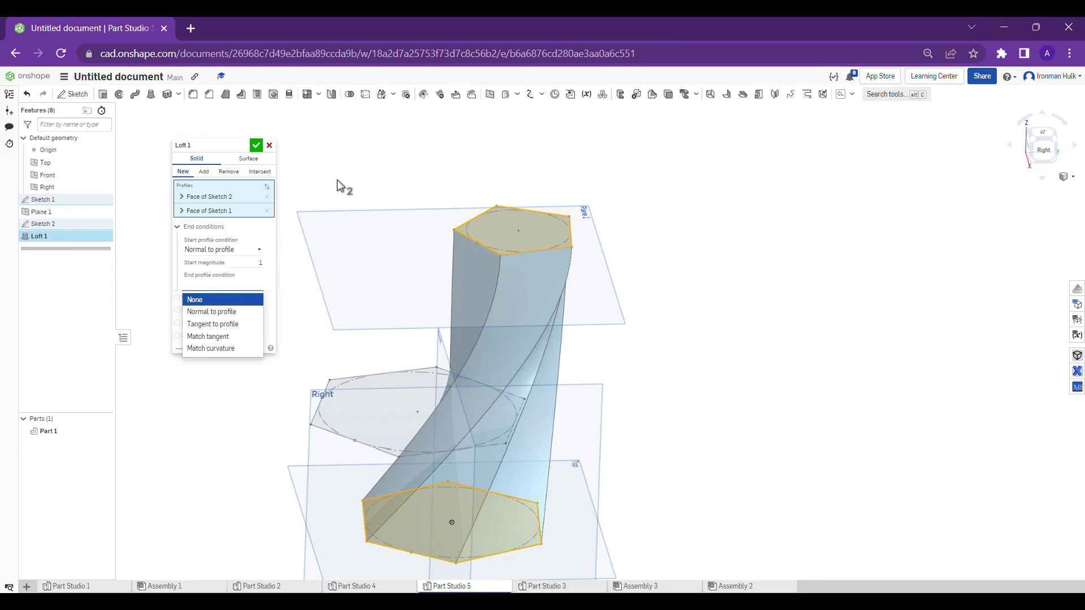
Set the end profile condition to Normal to profile and view the S-shaped loft upright
click(224, 312)
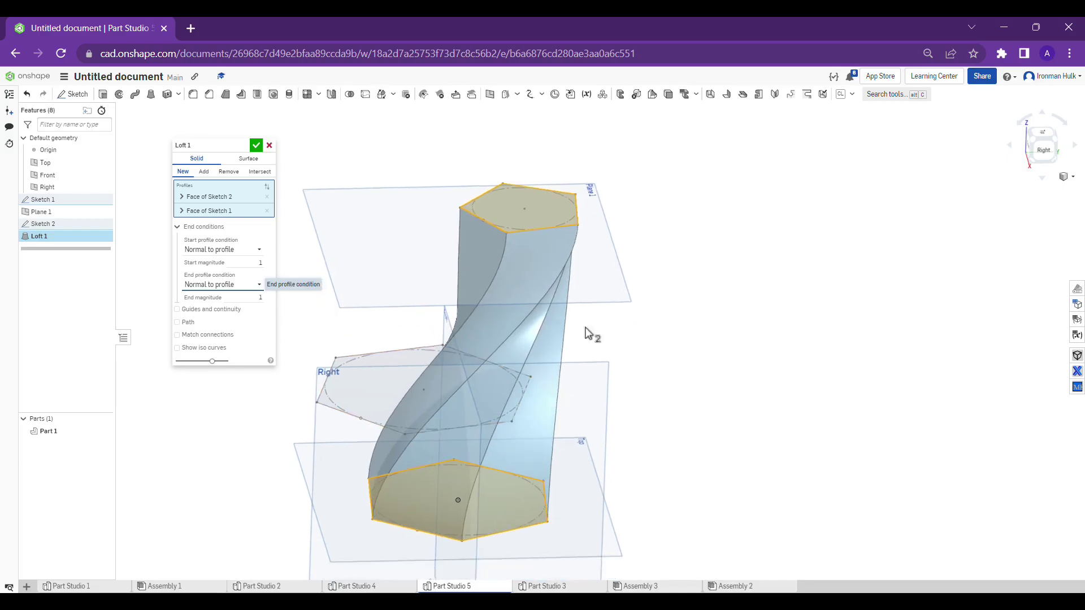
mouse_move(588, 333)
right_down()
mouse_move(523, 322)
mouse_move(457, 384)
mouse_move(438, 360)
mouse_move(515, 400)
mouse_move(545, 322)
mouse_move(426, 395)
mouse_move(429, 404)
right_up()
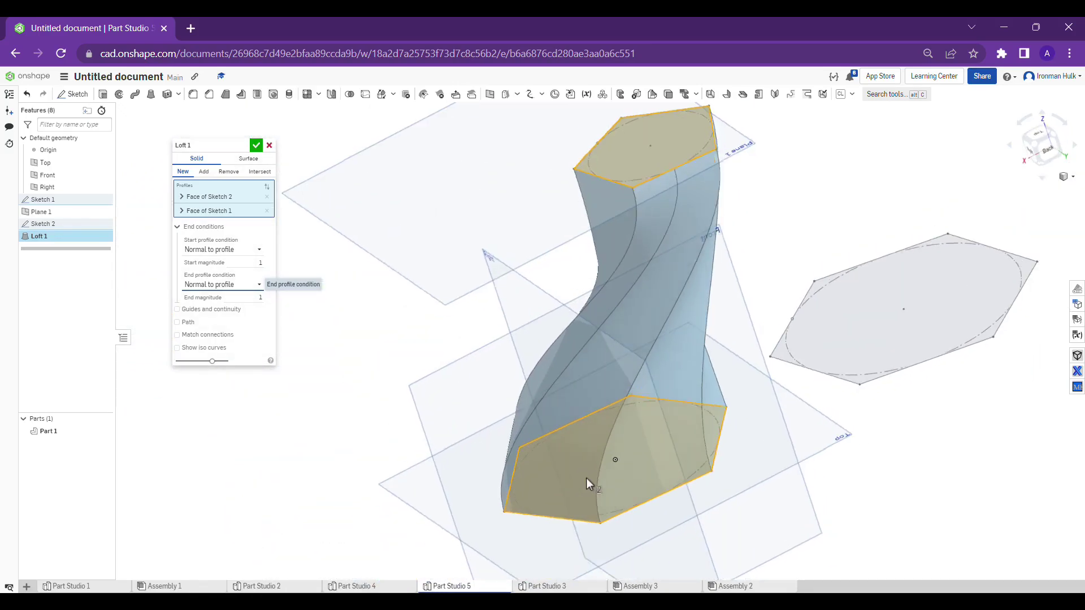
mouse_move(585, 478)
right_down()
mouse_move(585, 513)
mouse_move(566, 442)
mouse_move(568, 487)
mouse_move(594, 486)
right_up()
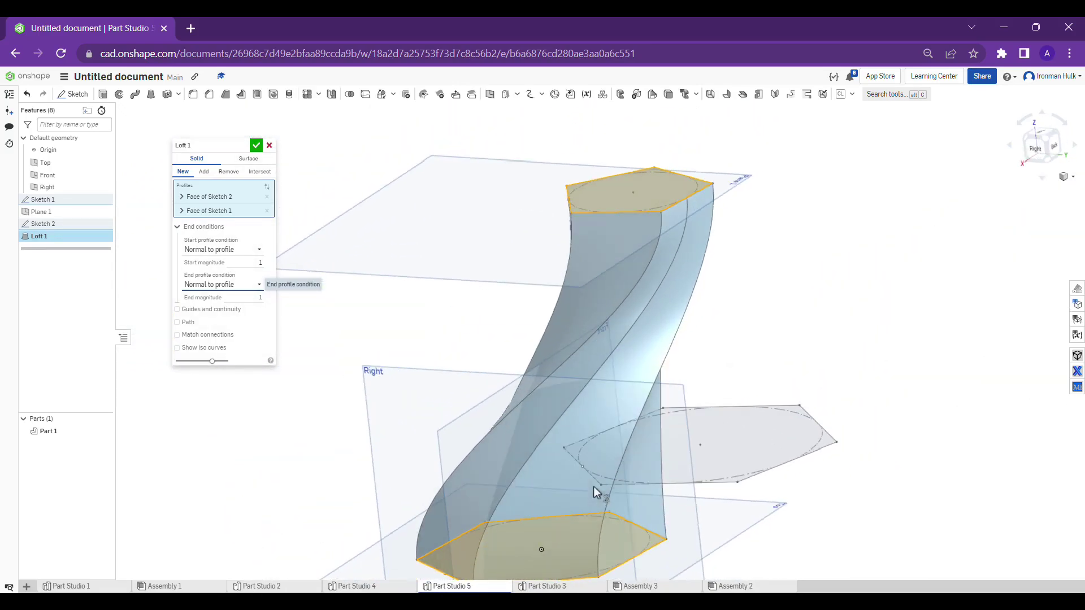
right_drag(655, 246, 688, 343)
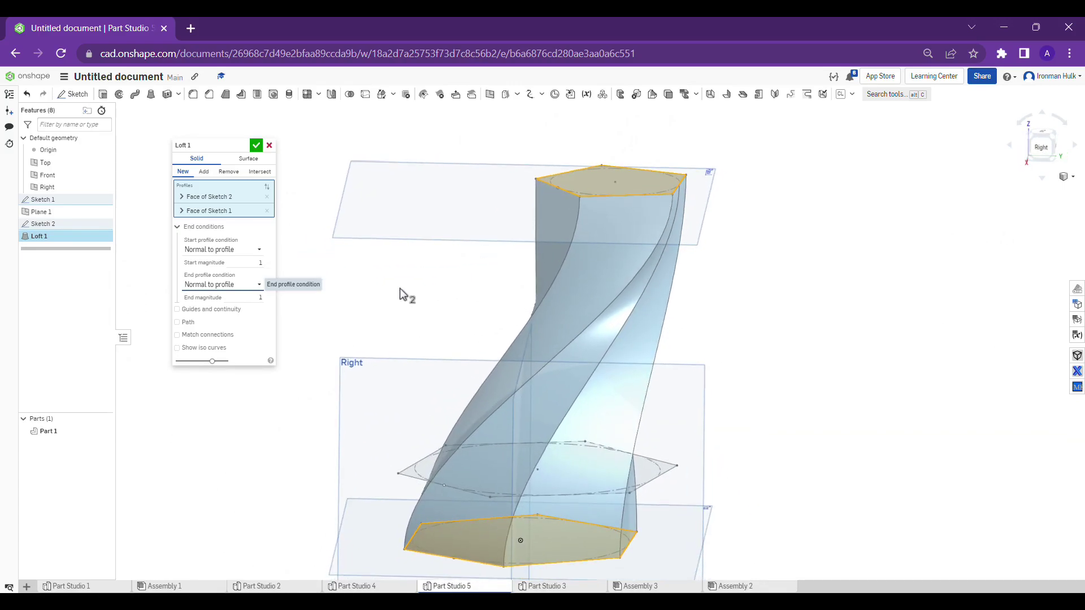
Try different start magnitudes, stepping up from 2 while orbiting to compare twists
click(260, 264)
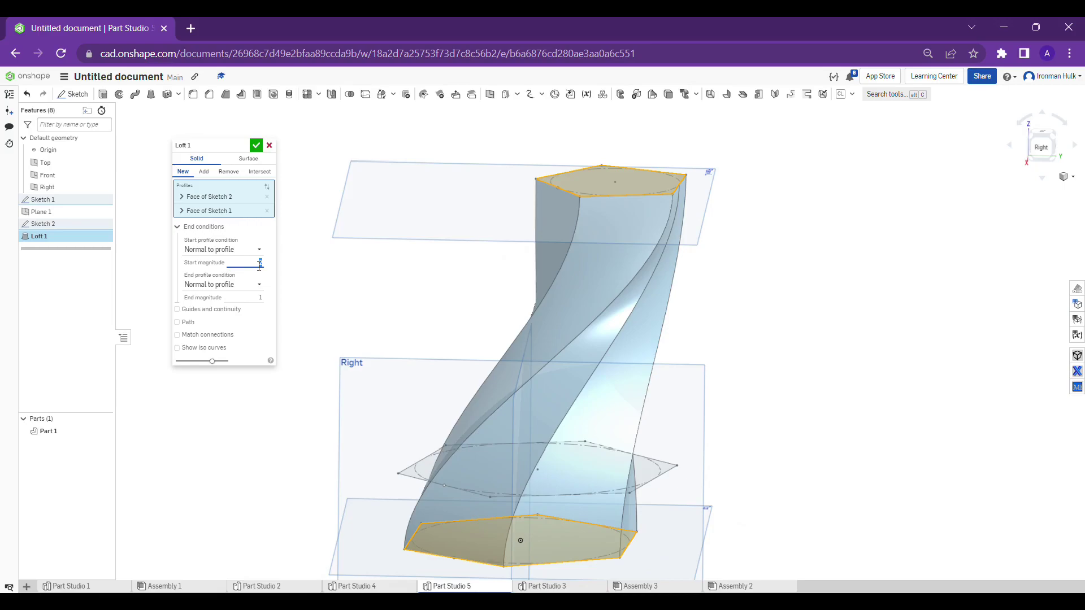
key(Up)
key(Up)
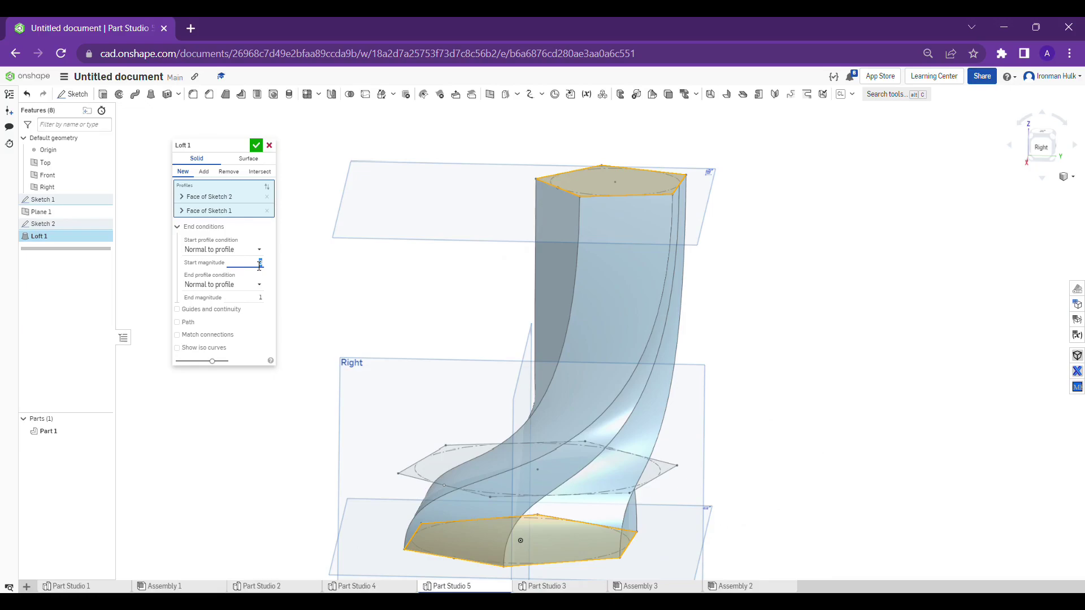
right_drag(532, 259, 552, 266)
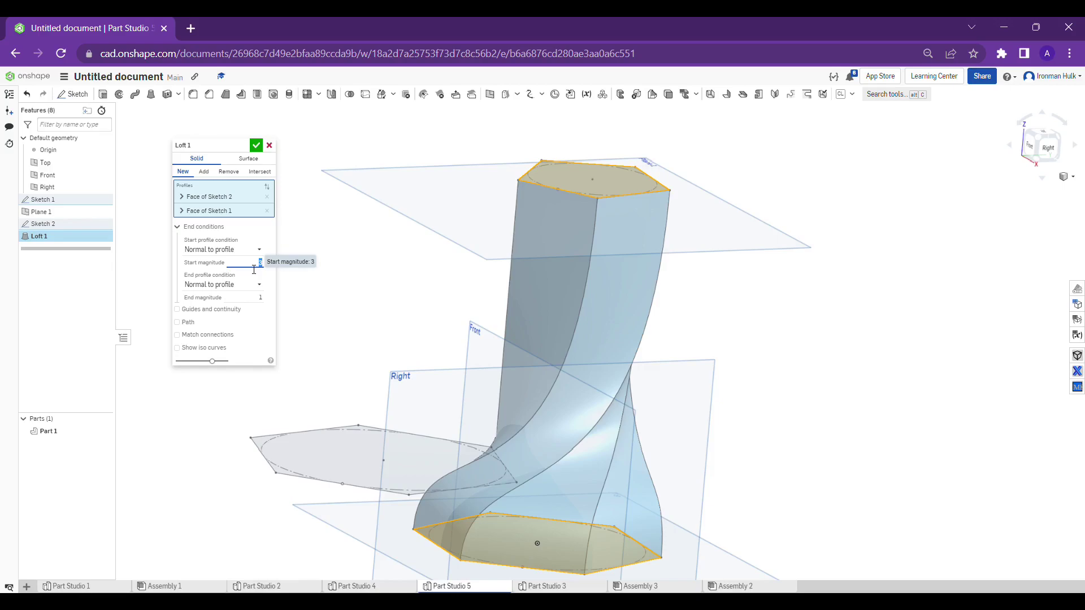
text(2)
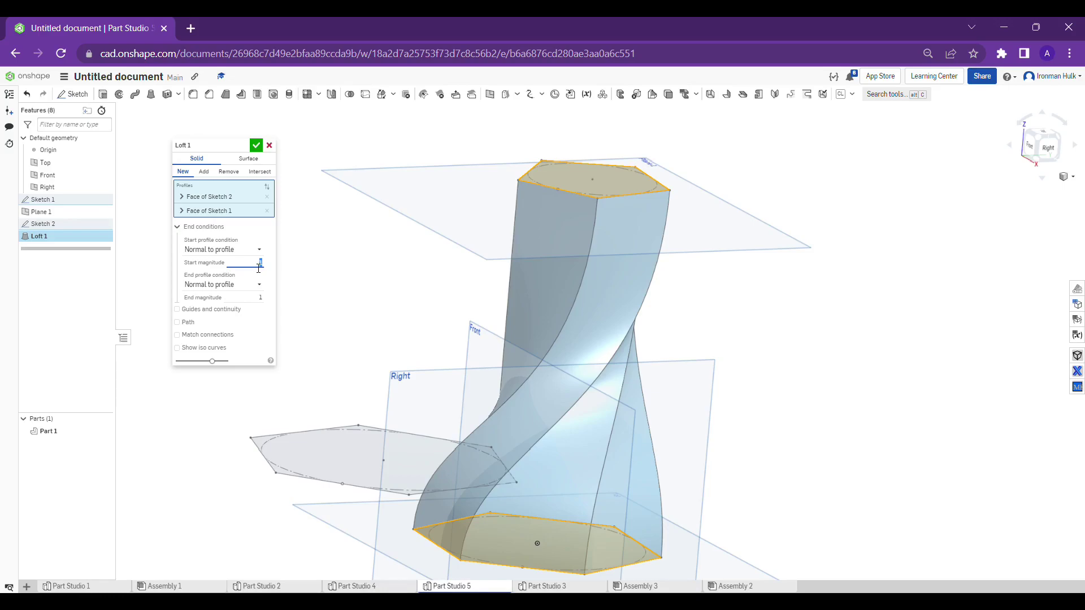
key(Up)
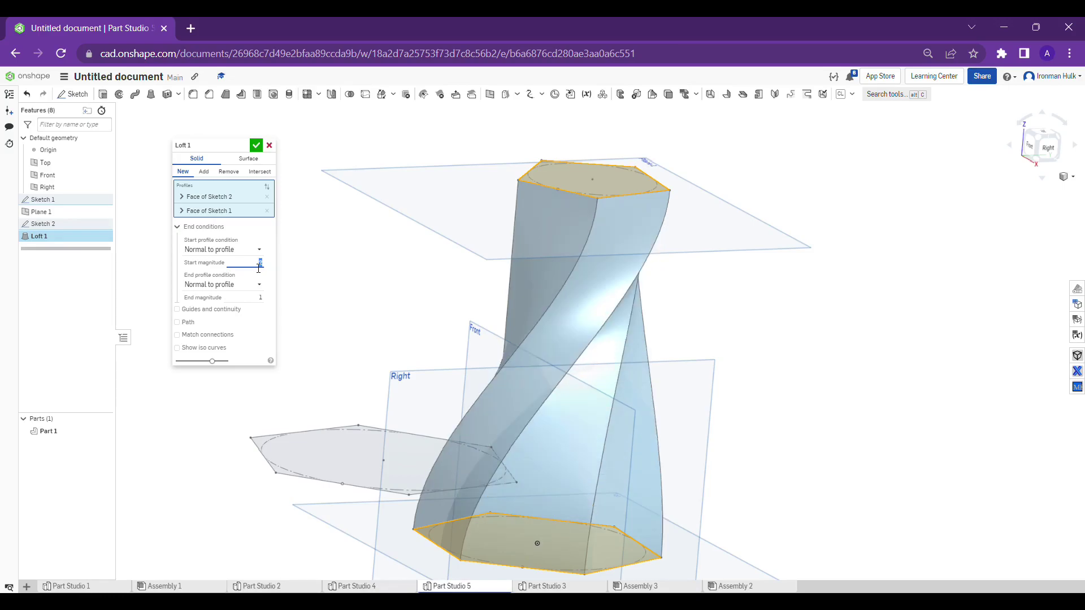
key(Up)
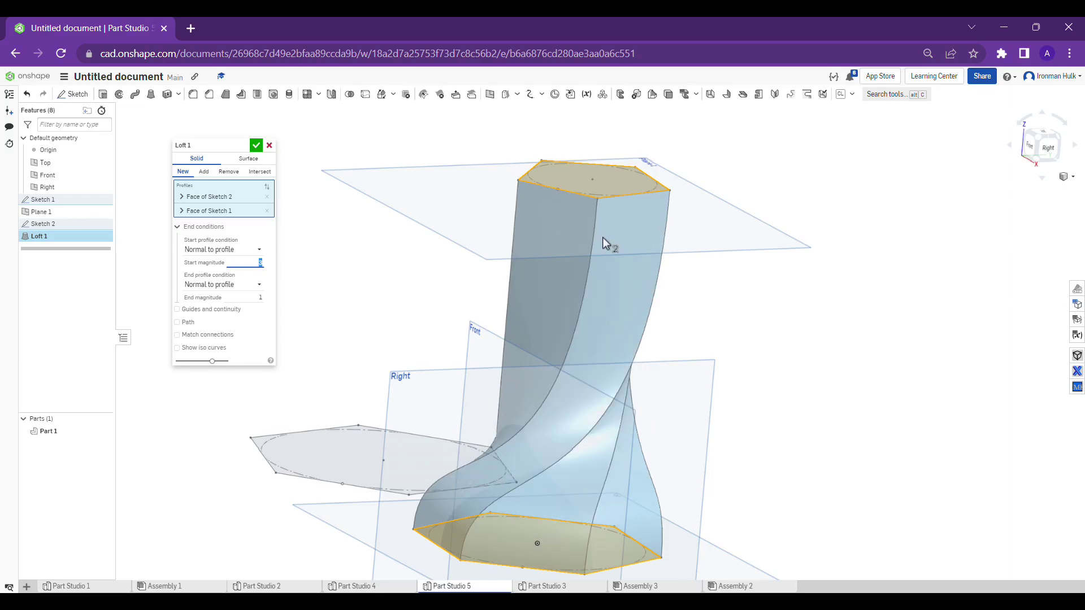
mouse_move(605, 243)
right_down()
mouse_move(713, 285)
mouse_move(766, 288)
right_up()
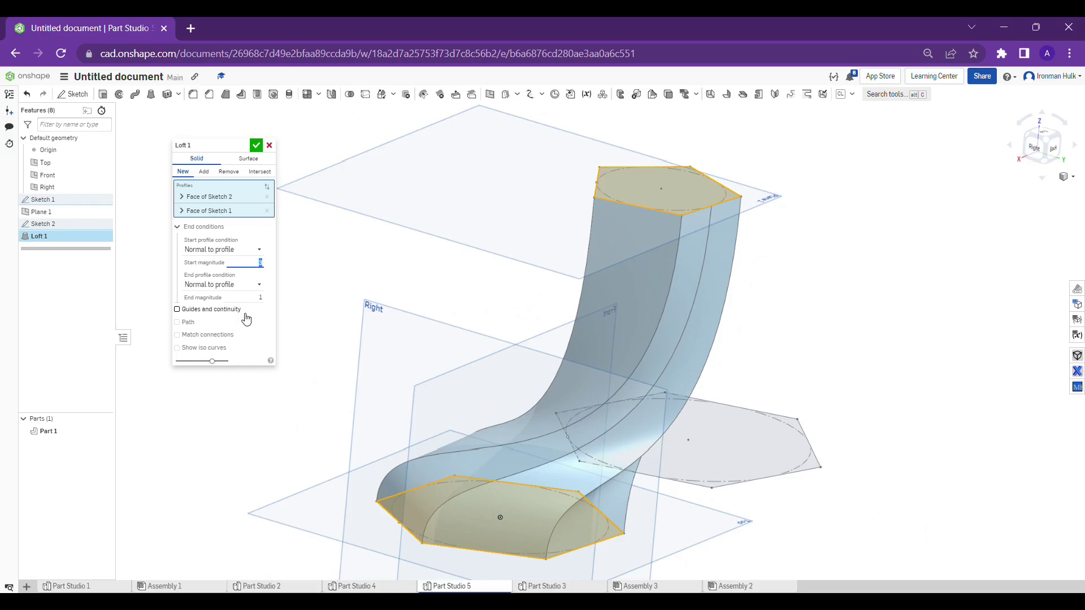
Set the end magnitude to 2, then to 3, which breaks the loft
click(253, 299)
text(2)
key(Return)
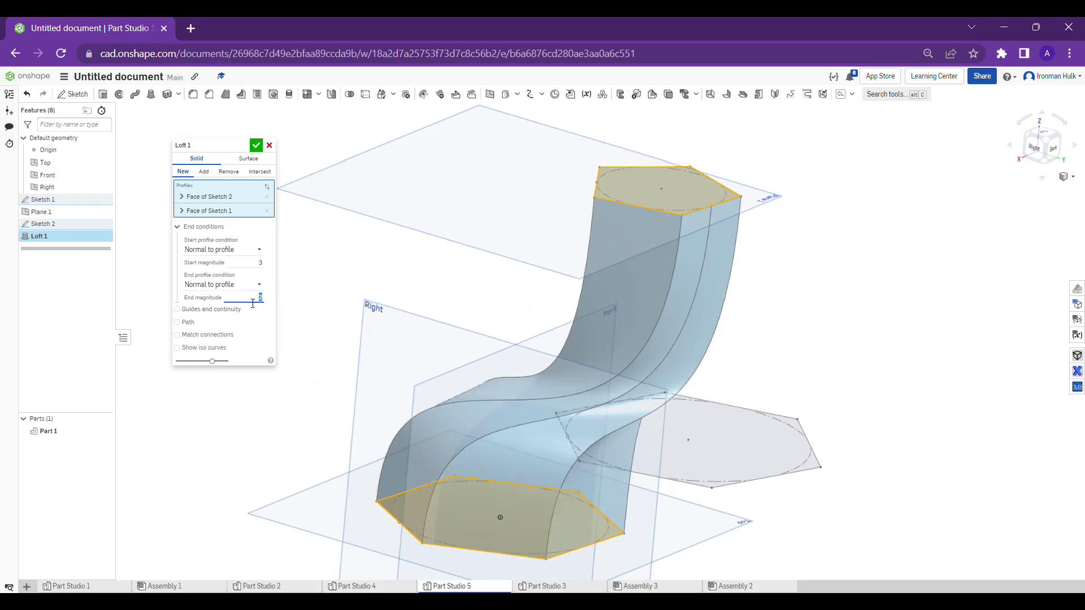
text(3)
key(Return)
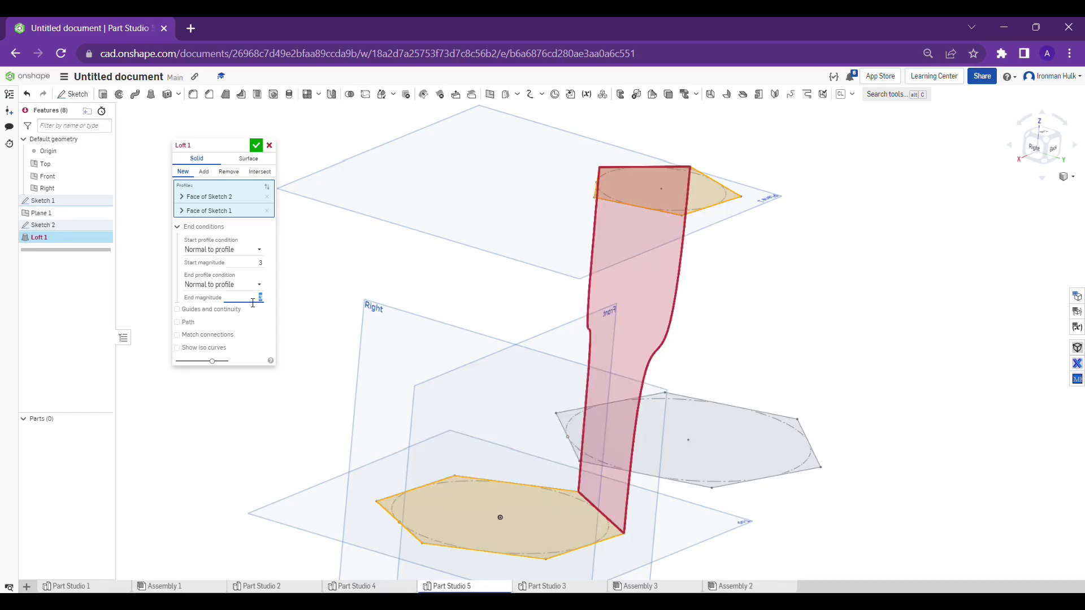
Set the start magnitude to 2 to repair the loft and view it from above
click(255, 264)
text(2)
mouse_move(618, 368)
right_down()
mouse_move(610, 295)
mouse_move(639, 336)
mouse_move(683, 293)
mouse_move(649, 339)
mouse_move(595, 350)
mouse_move(614, 380)
mouse_move(594, 460)
mouse_move(647, 388)
mouse_move(618, 446)
mouse_move(556, 435)
right_up()
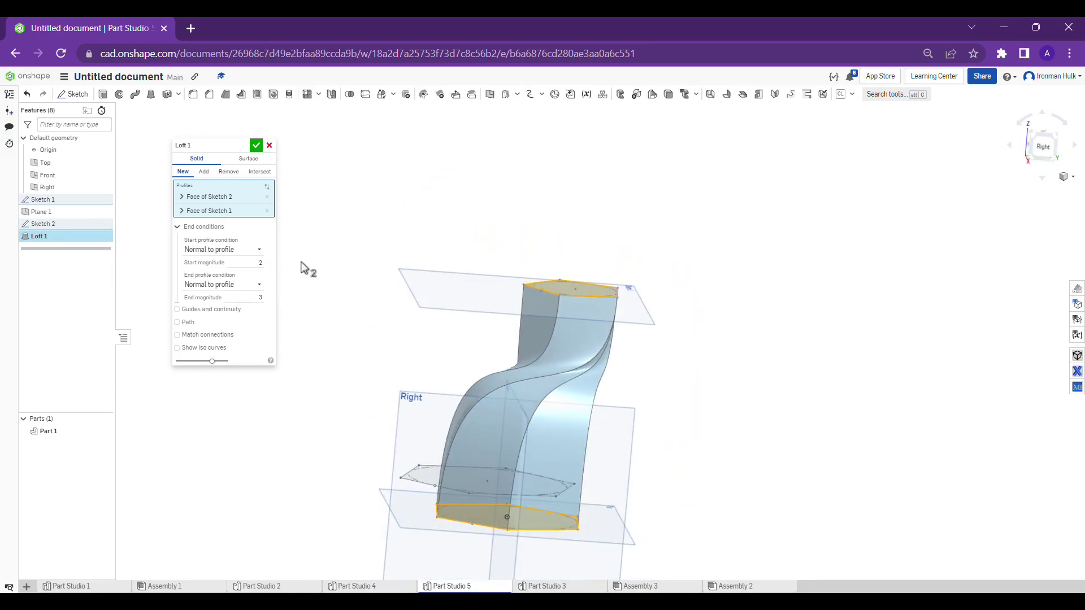
mouse_move(600, 383)
right_down()
mouse_move(554, 361)
mouse_move(527, 385)
mouse_move(479, 383)
mouse_move(501, 346)
mouse_move(545, 355)
mouse_move(487, 372)
mouse_move(487, 394)
mouse_move(463, 399)
right_up()
scroll(446, 391, down, 3)
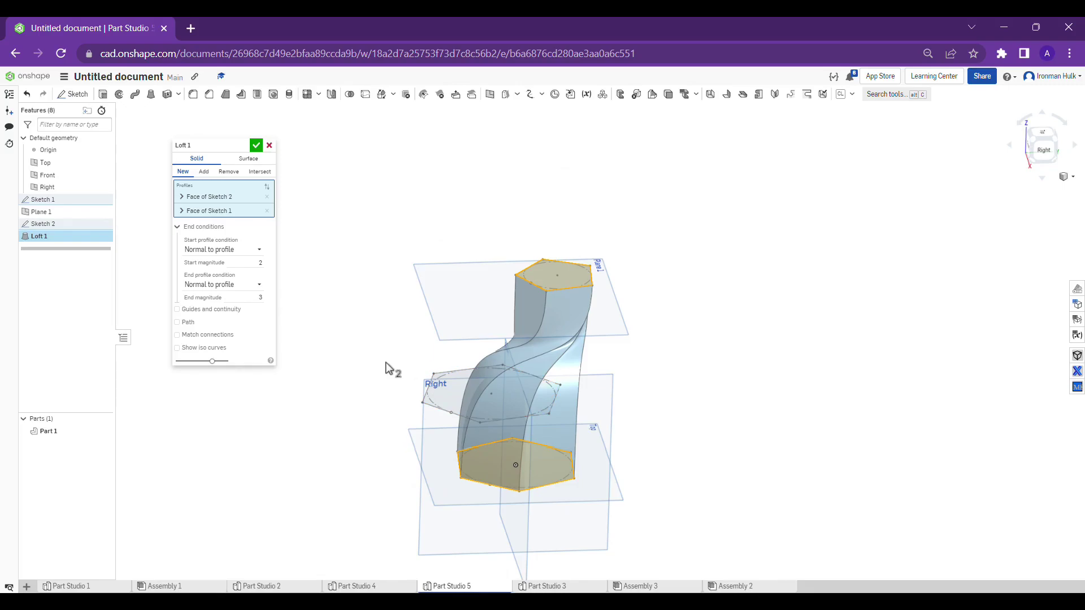
Change the start profile condition to Tangent to profile and orbit around the loft
click(249, 250)
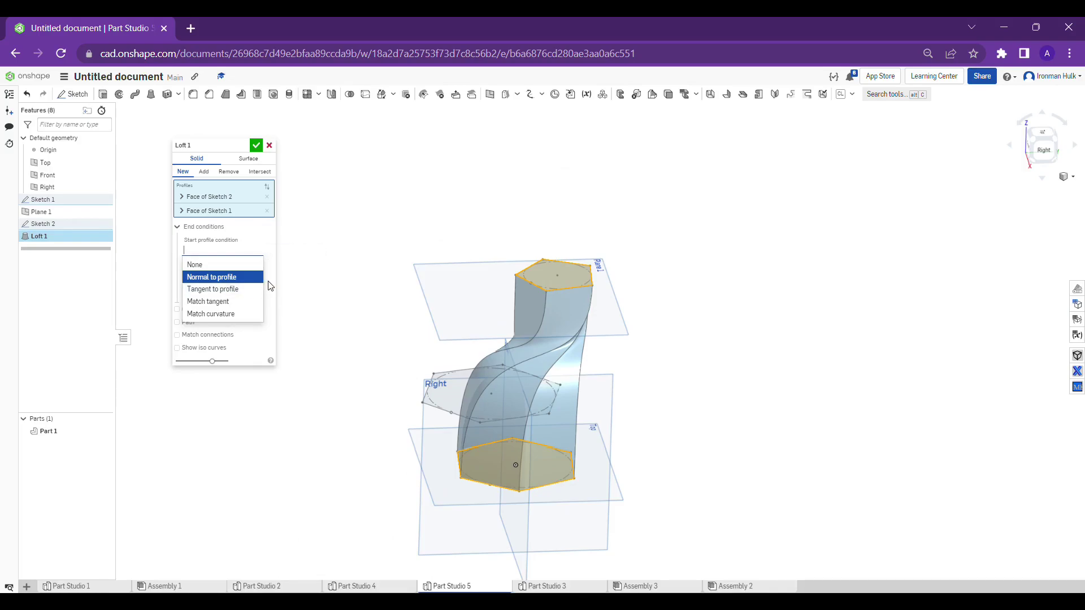
click(242, 290)
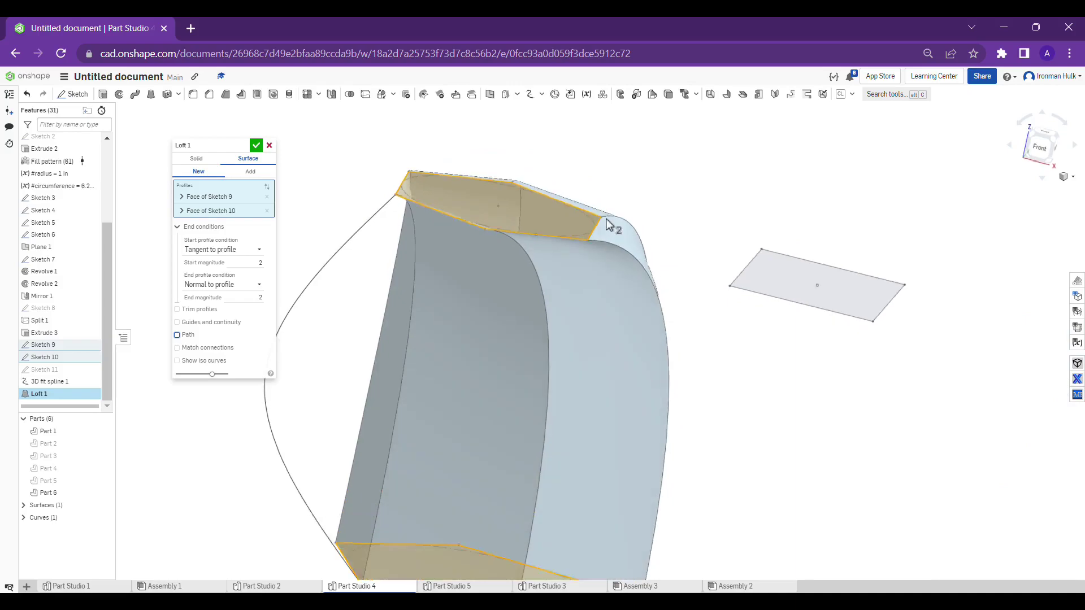
right_drag(606, 224, 404, 244)
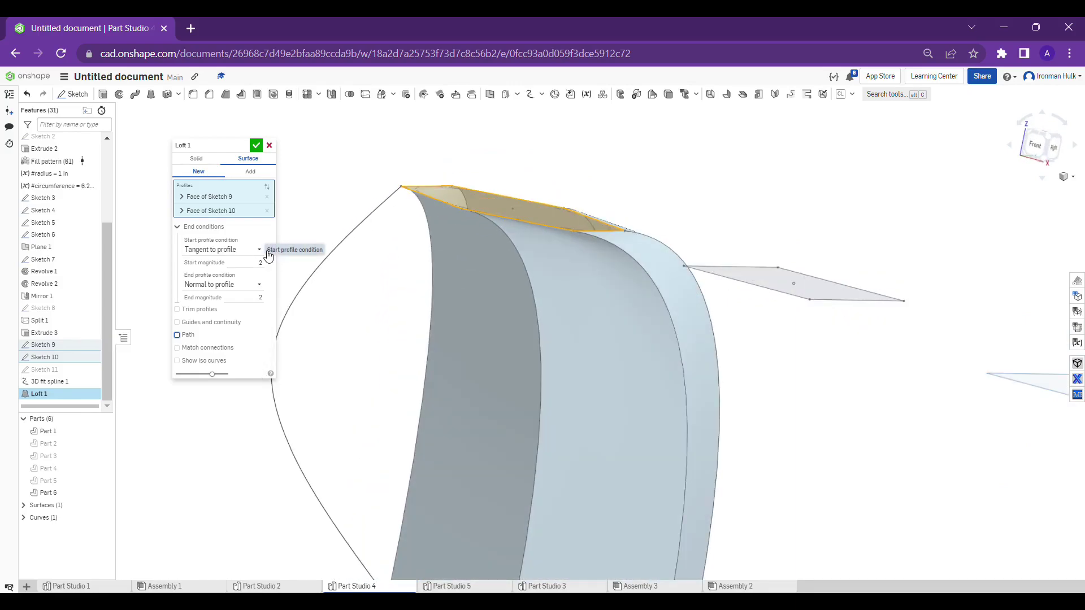
Orbit and zoom around the surface loft to inspect both hexagon profile faces
mouse_move(506, 181)
right_down()
mouse_move(608, 283)
mouse_move(592, 298)
mouse_move(562, 300)
mouse_move(500, 288)
mouse_move(502, 271)
right_up()
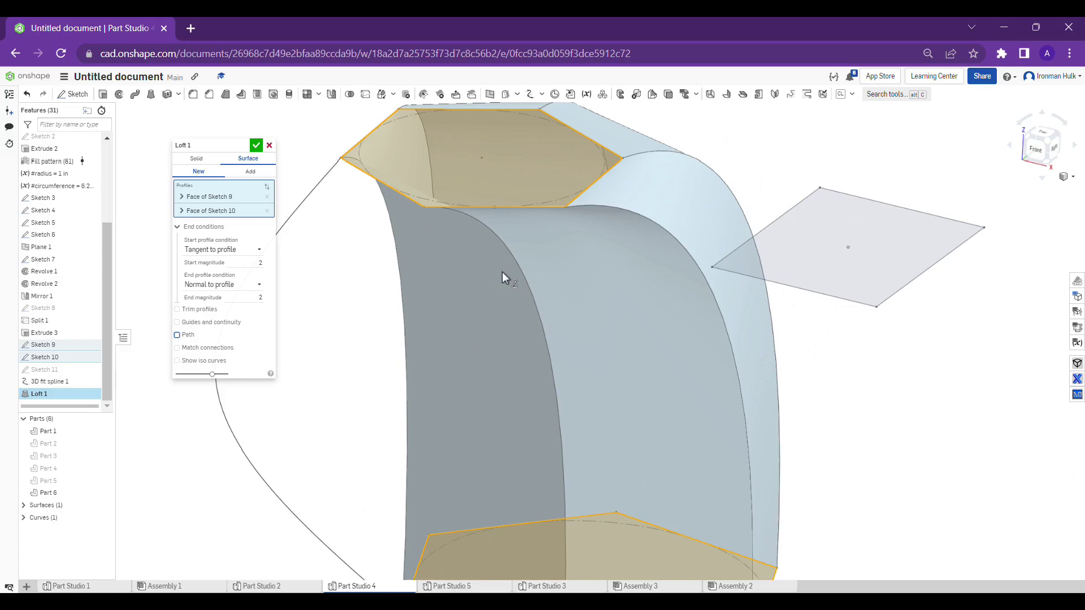
mouse_move(502, 272)
right_down()
mouse_move(584, 304)
mouse_move(529, 262)
mouse_move(472, 280)
mouse_move(482, 287)
right_up()
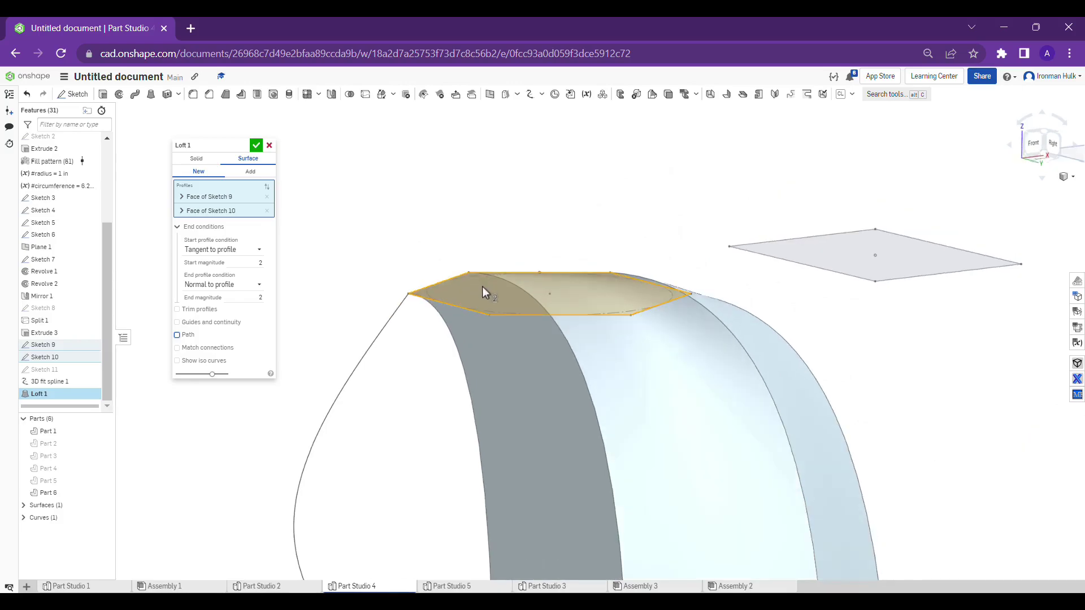
scroll(502, 288, up, 5)
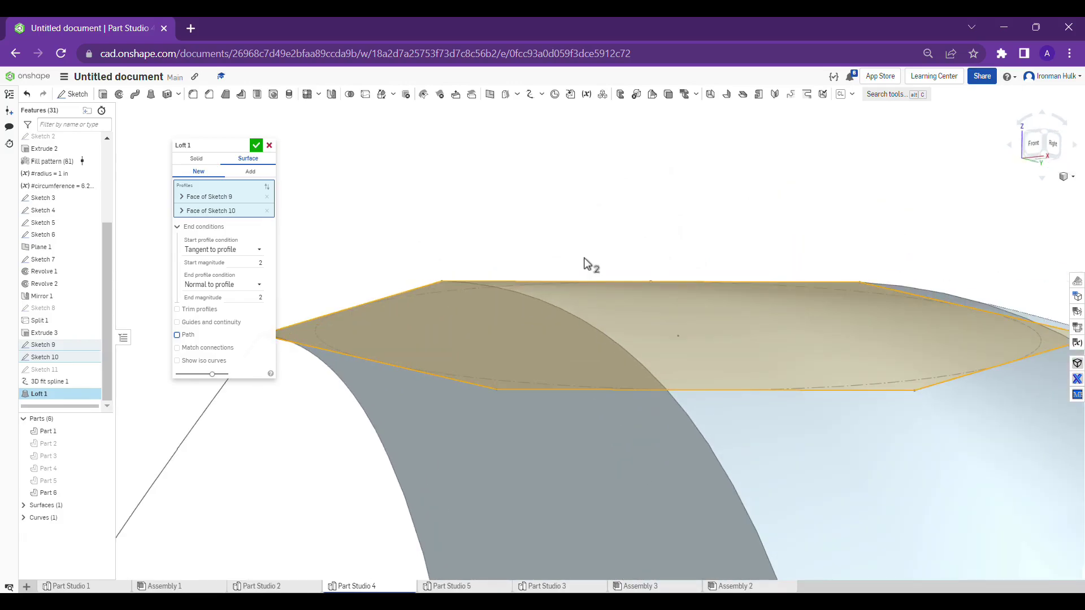
right_drag(586, 261, 574, 266)
right_drag(472, 290, 491, 304)
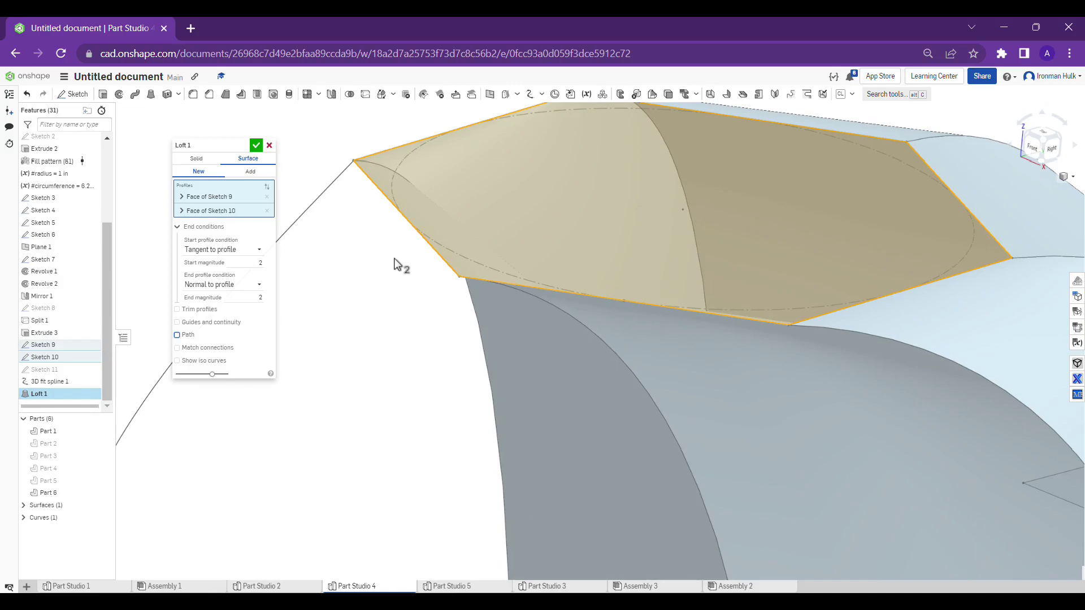
right_drag(400, 266, 486, 286)
scroll(710, 309, down, 2)
scroll(865, 294, down, 2)
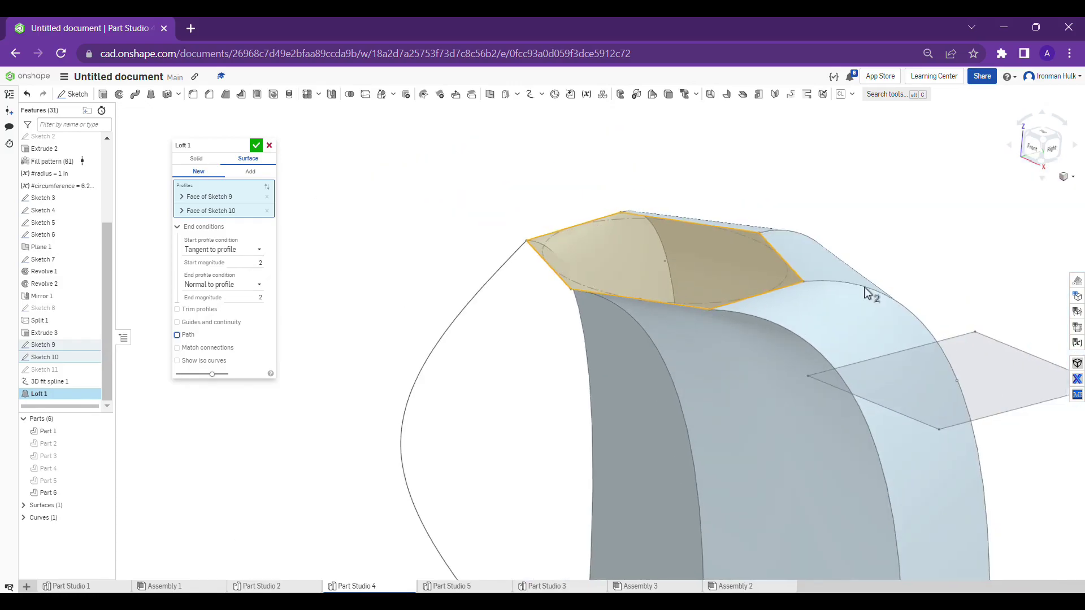
scroll(753, 266, down, 2)
Enter a start magnitude of 8 and check the loft from front and isometric views
click(261, 263)
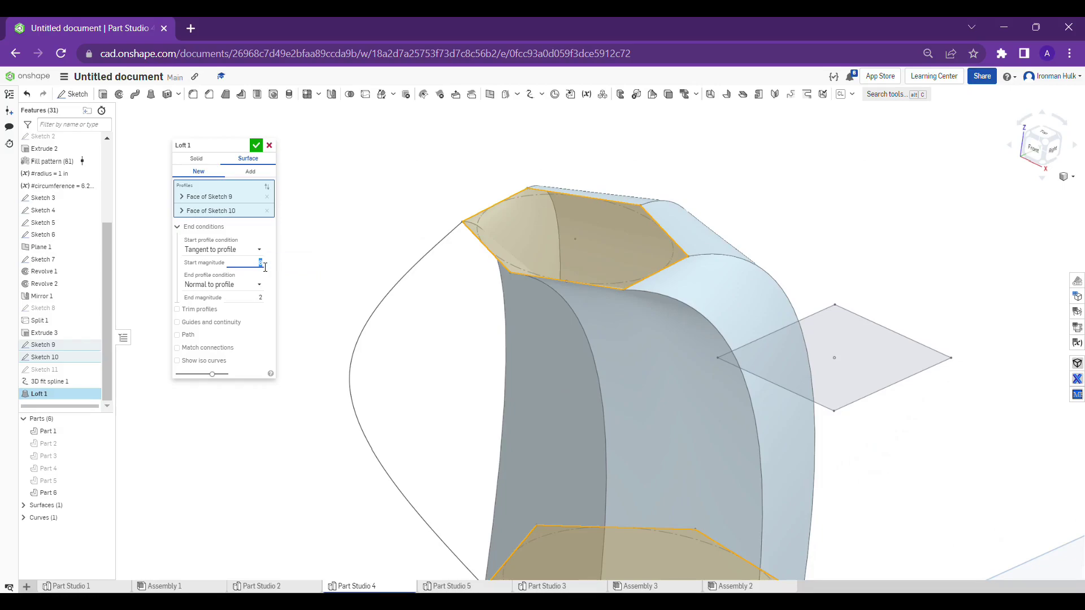
mouse_move(881, 213)
right_down()
mouse_move(694, 224)
mouse_move(707, 329)
mouse_move(717, 256)
mouse_move(622, 267)
mouse_move(615, 307)
mouse_move(625, 300)
right_up()
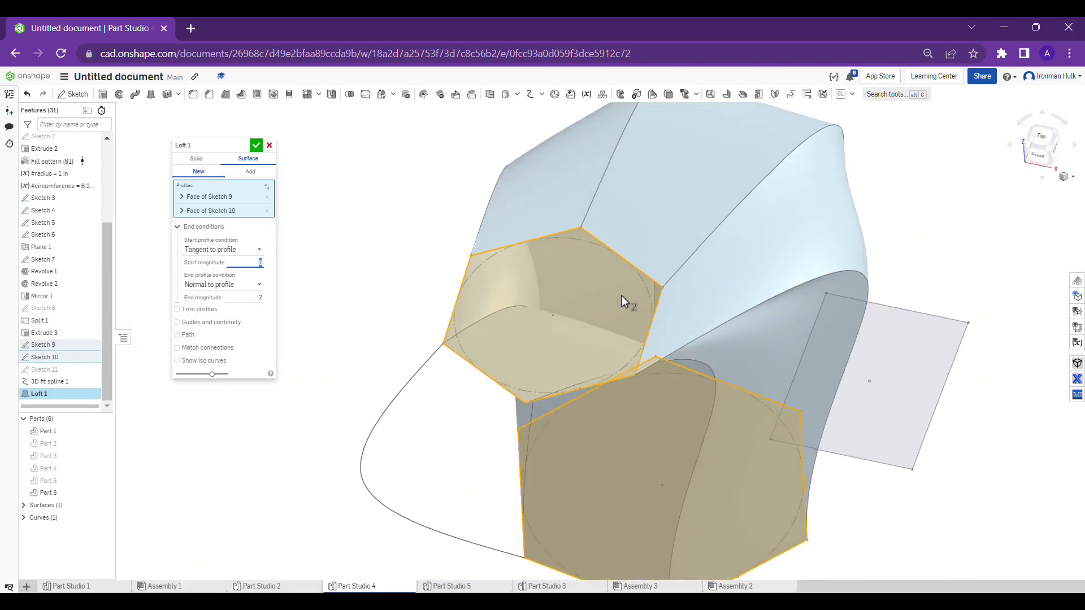
key(shift+1)
key(shift+7)
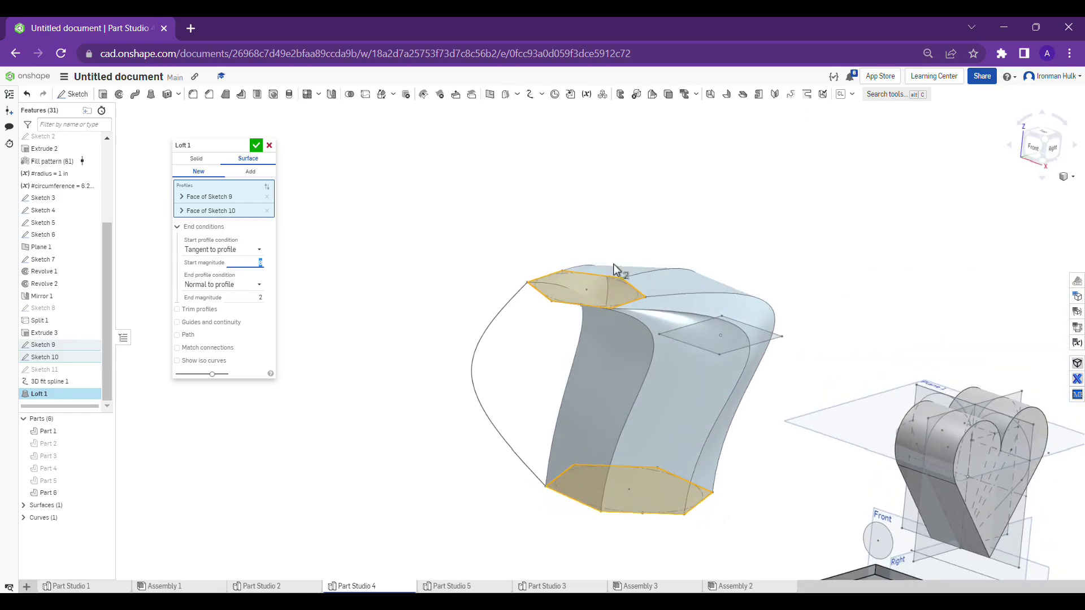
Switch the loft to Solid and orbit to inspect the solid result
click(196, 158)
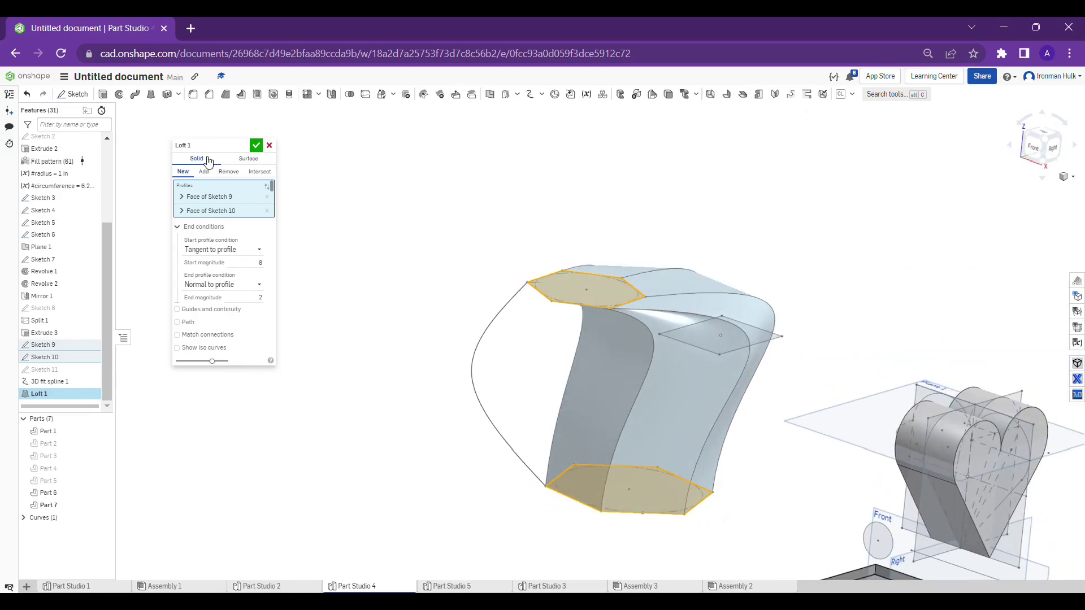
scroll(597, 297, down, 1)
mouse_move(597, 297)
right_down()
mouse_move(651, 331)
mouse_move(609, 395)
mouse_move(577, 383)
mouse_move(633, 299)
mouse_move(644, 245)
mouse_move(571, 283)
mouse_move(558, 277)
right_up()
mouse_move(359, 298)
right_down()
mouse_move(622, 350)
mouse_move(620, 336)
mouse_move(716, 322)
mouse_move(676, 302)
mouse_move(695, 286)
mouse_move(686, 320)
mouse_move(659, 263)
mouse_move(652, 277)
mouse_move(742, 299)
mouse_move(540, 305)
right_up()
Set the start magnitude to 2 and change the end condition to Tangent to profile
click(242, 261)
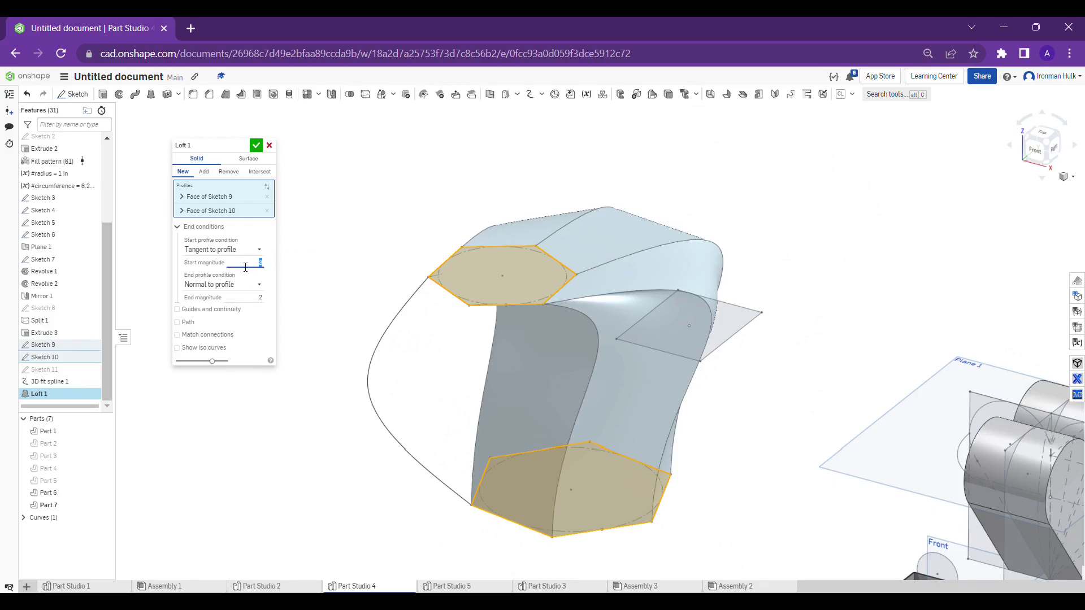
text(2)
key(Return)
click(226, 284)
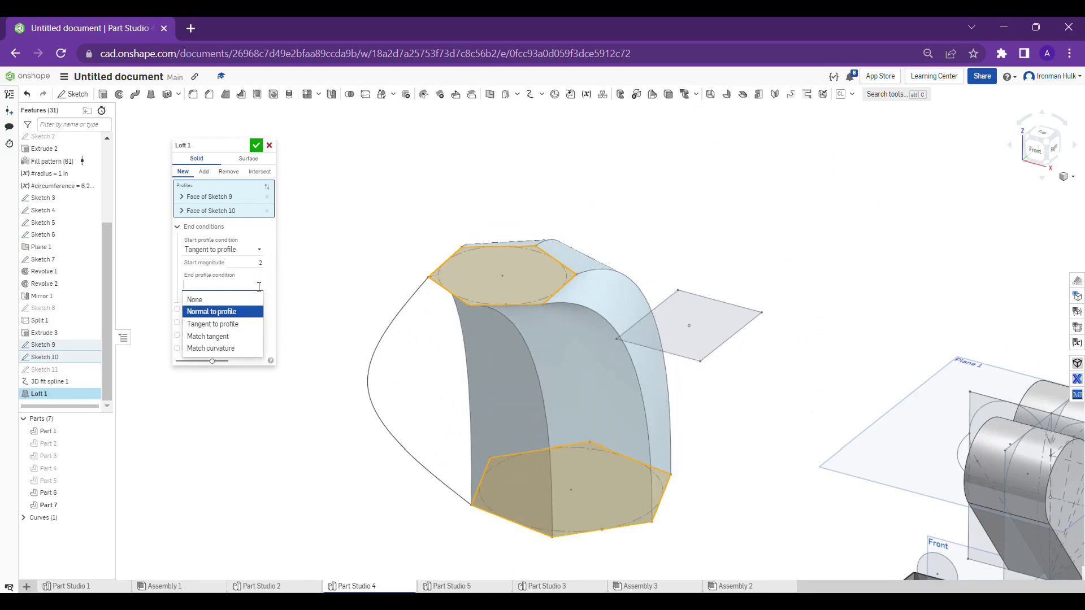
click(225, 325)
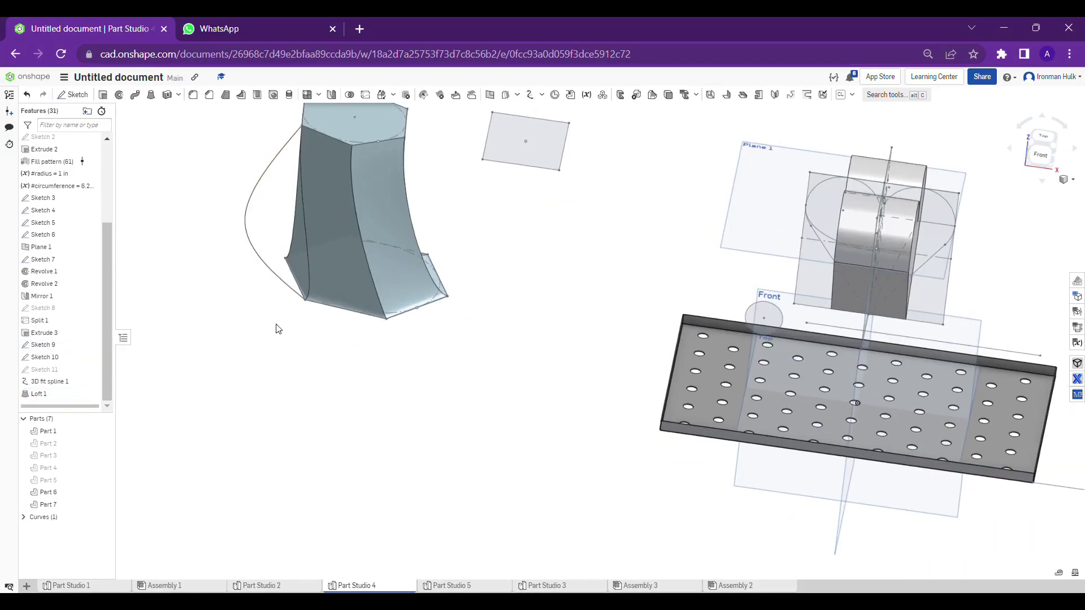
Reopen Loft 1 for editing, keeping the start condition Normal to profile
scroll(278, 322, up, 3)
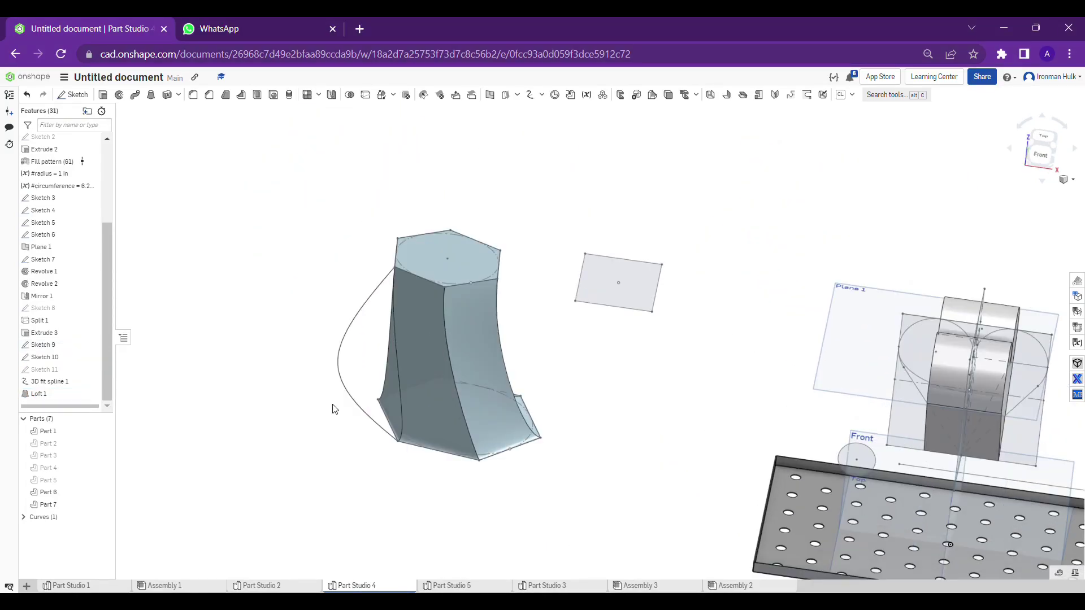
right_click(60, 394)
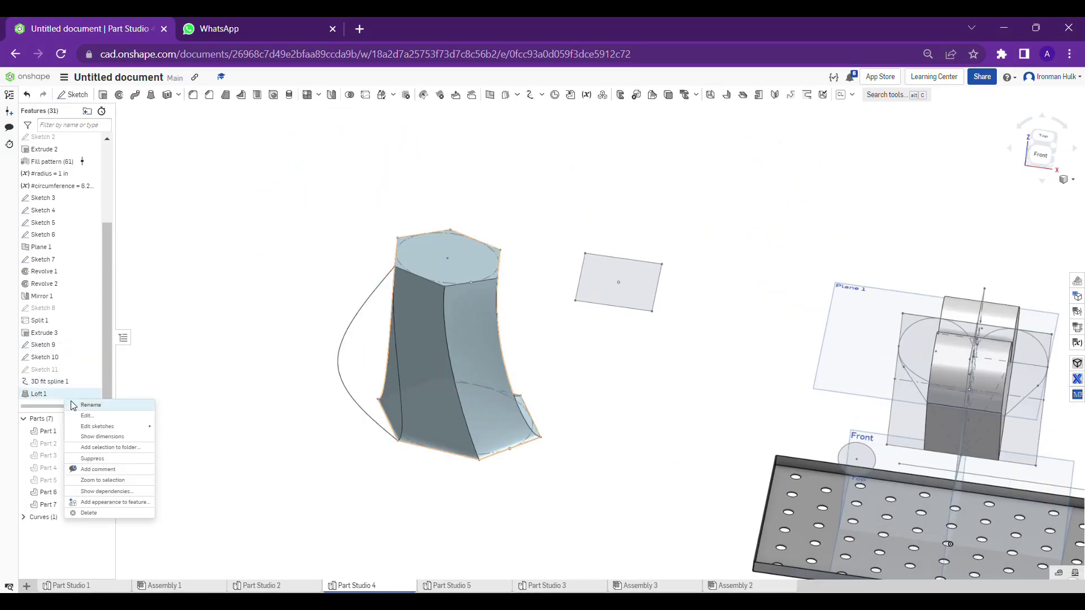
click(85, 417)
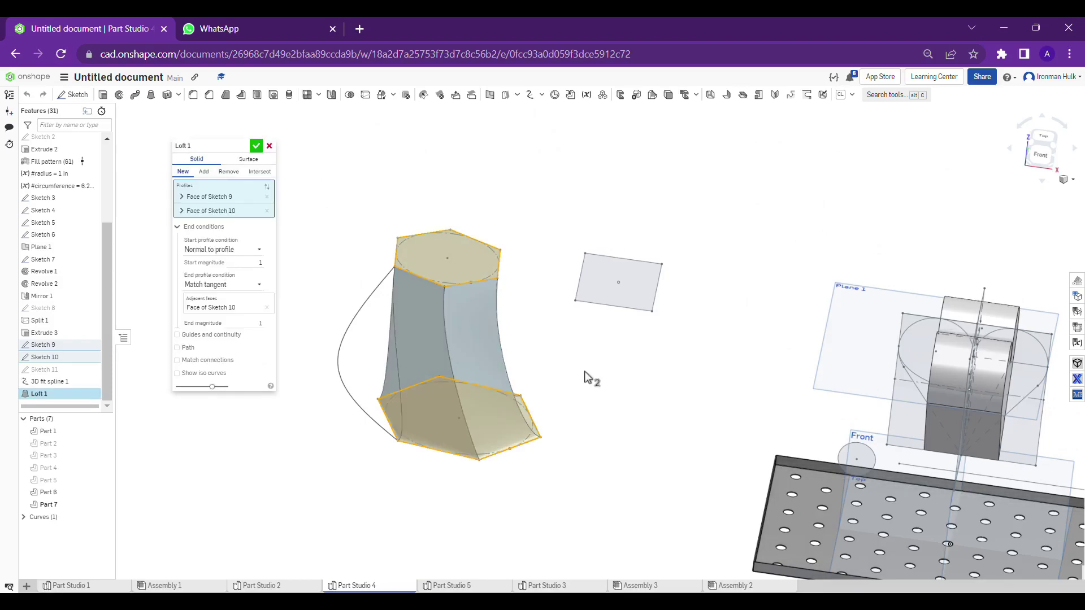
click(253, 252)
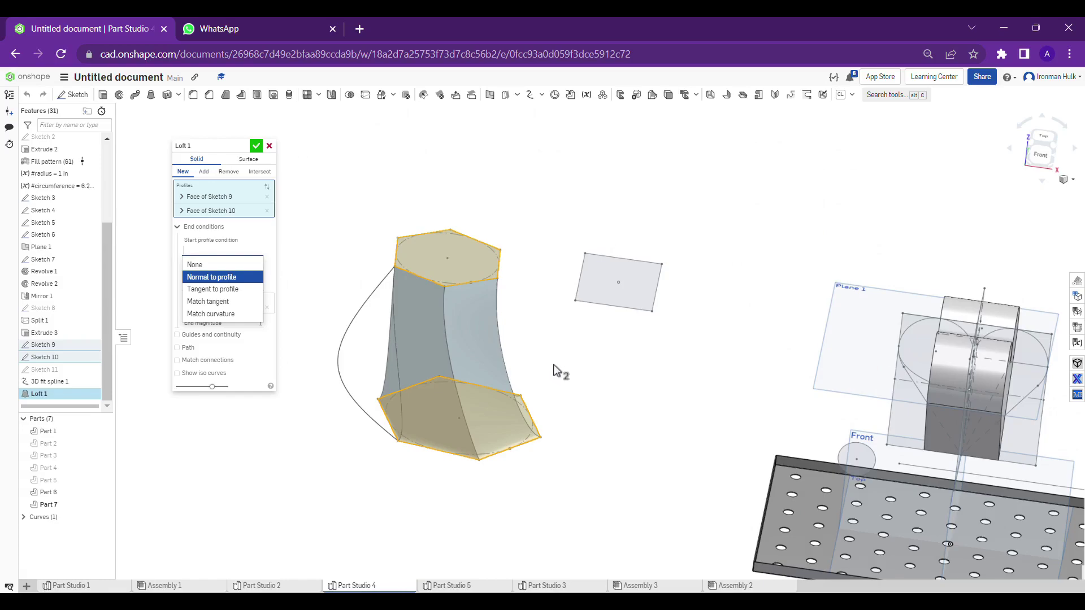
key(Return)
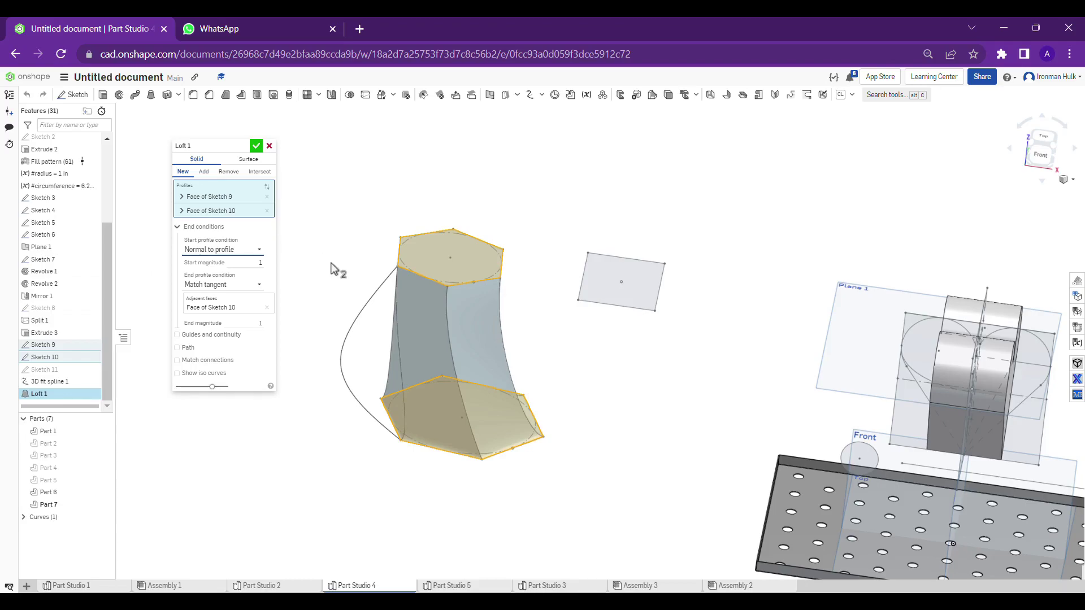
Set the end profile condition to Normal to profile so the loft generates again
click(223, 284)
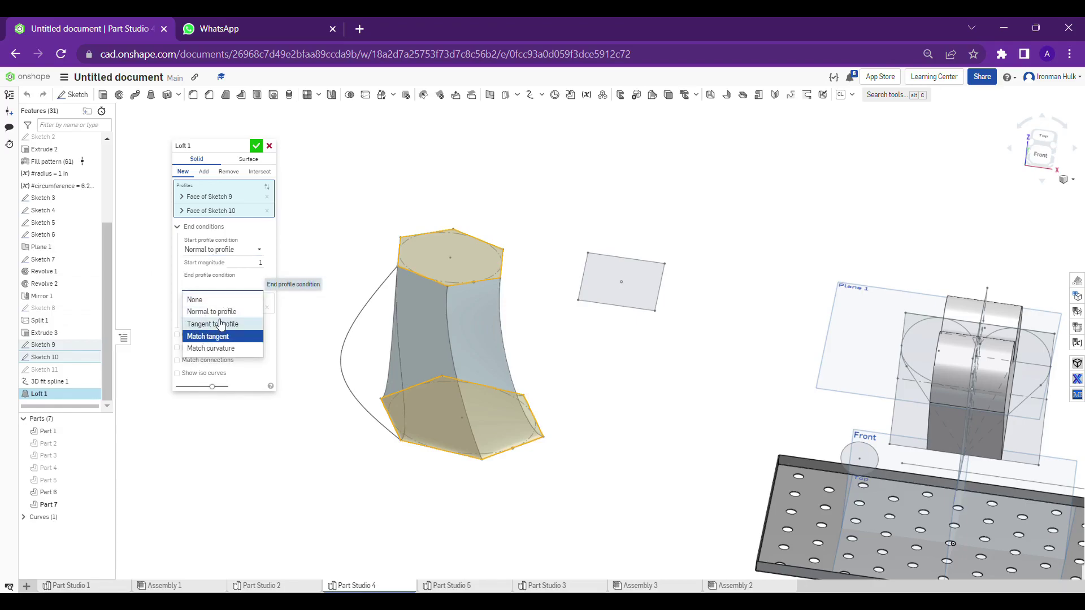
click(211, 311)
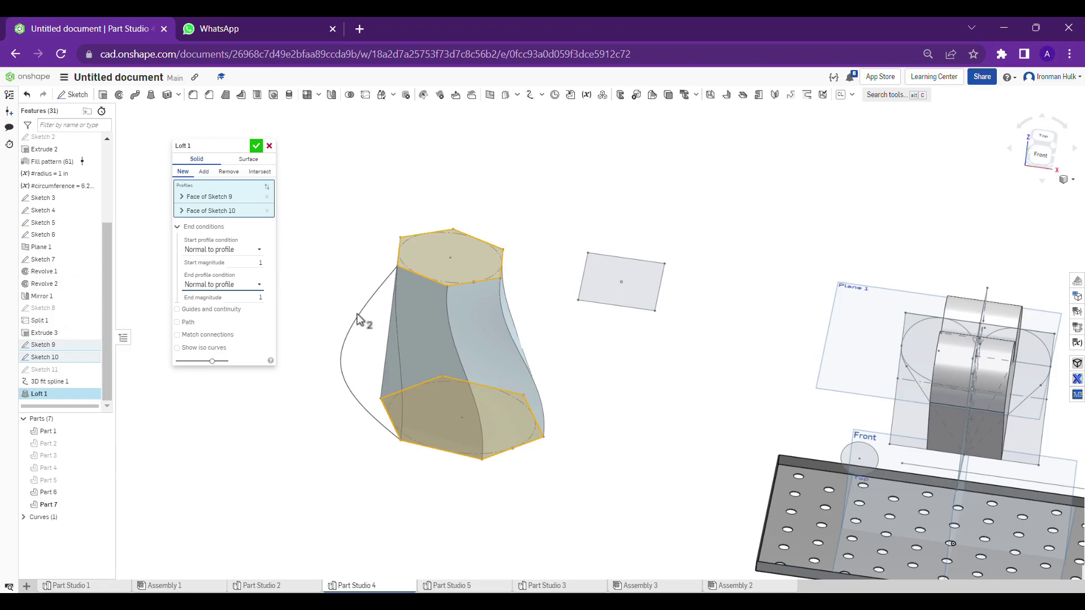
click(259, 252)
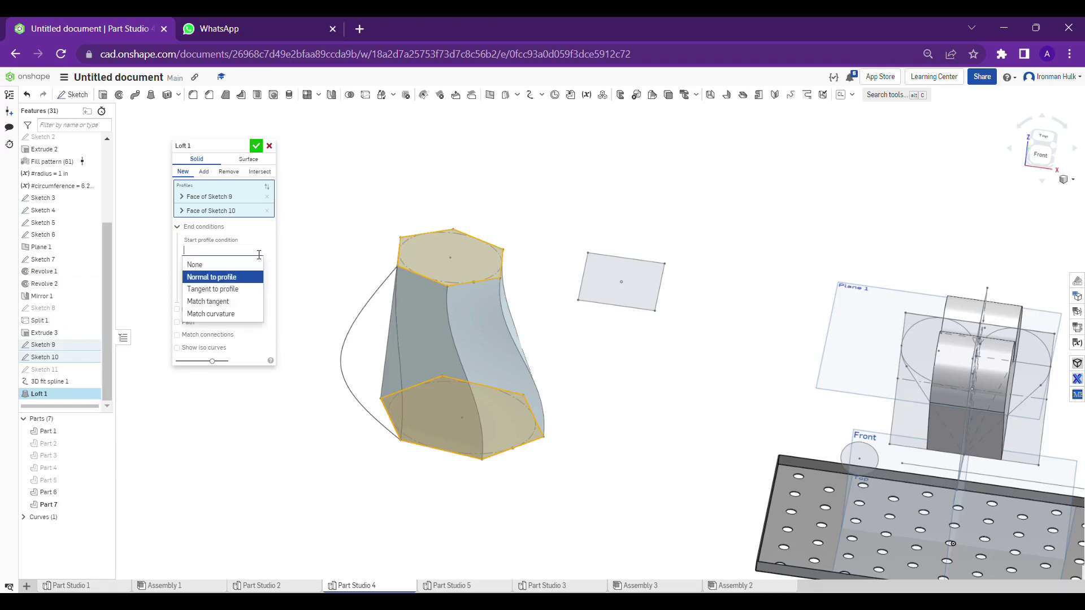
Set the start to Tangent to profile and the end to Match tangent
click(249, 289)
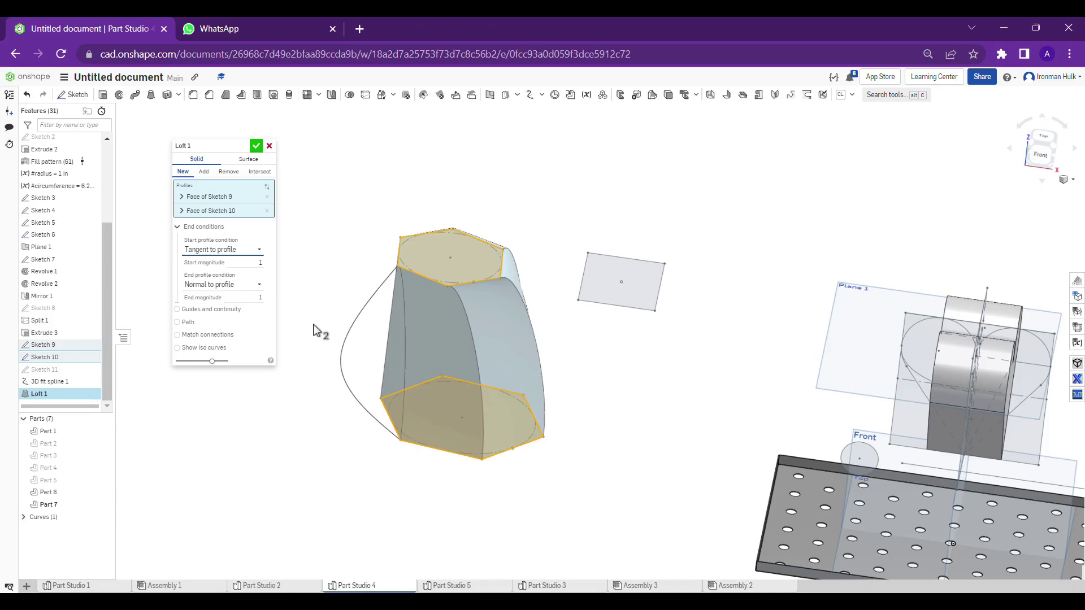
click(259, 285)
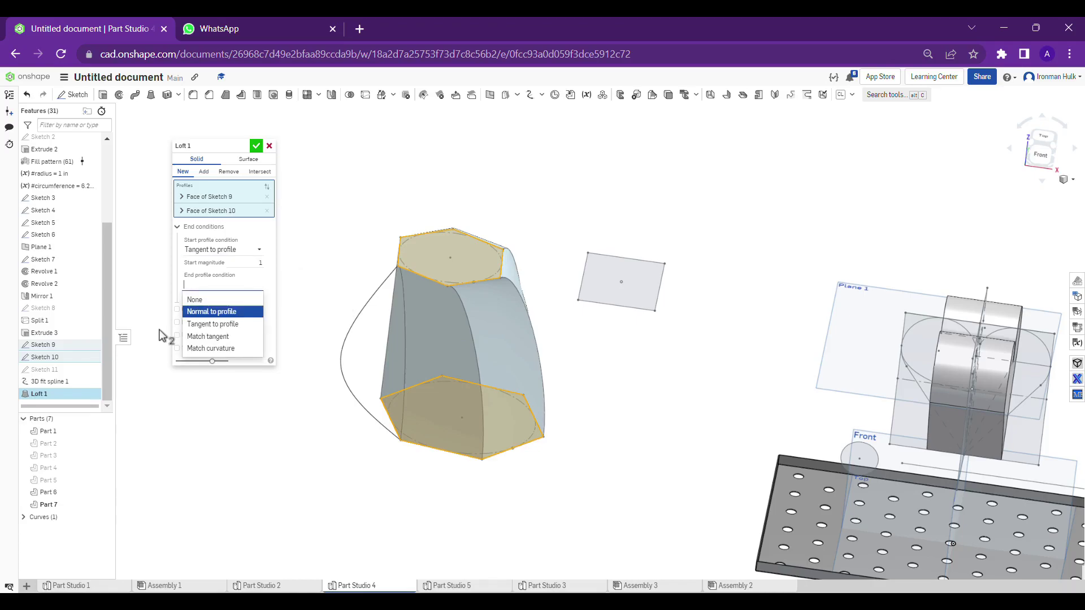
click(208, 336)
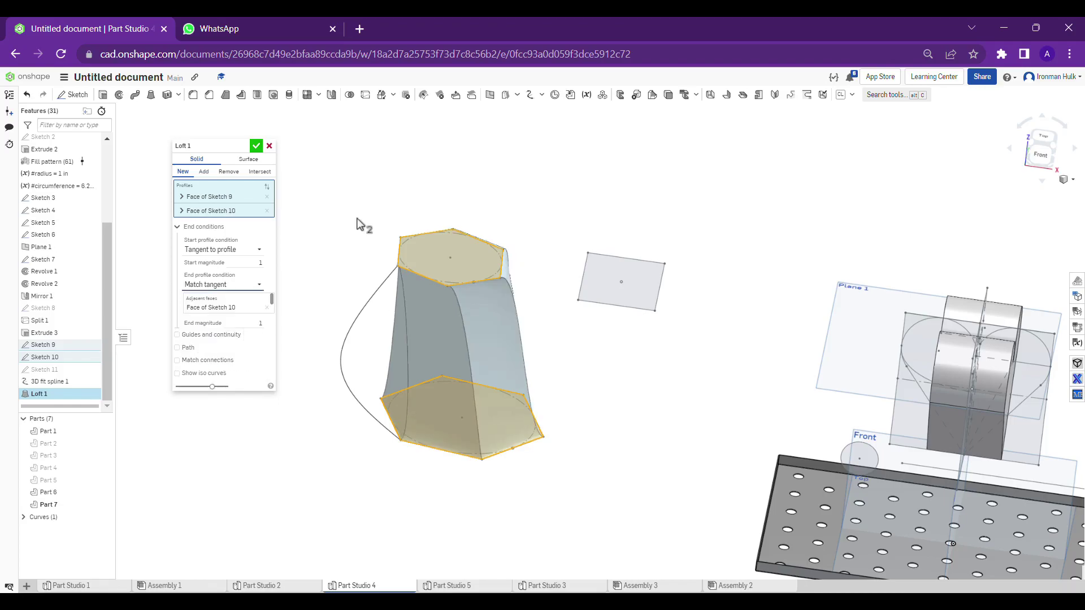
Try a Tangent to profile end, then revert to Match tangent against the Sketch 10 face
mouse_move(223, 305)
click(226, 285)
click(216, 329)
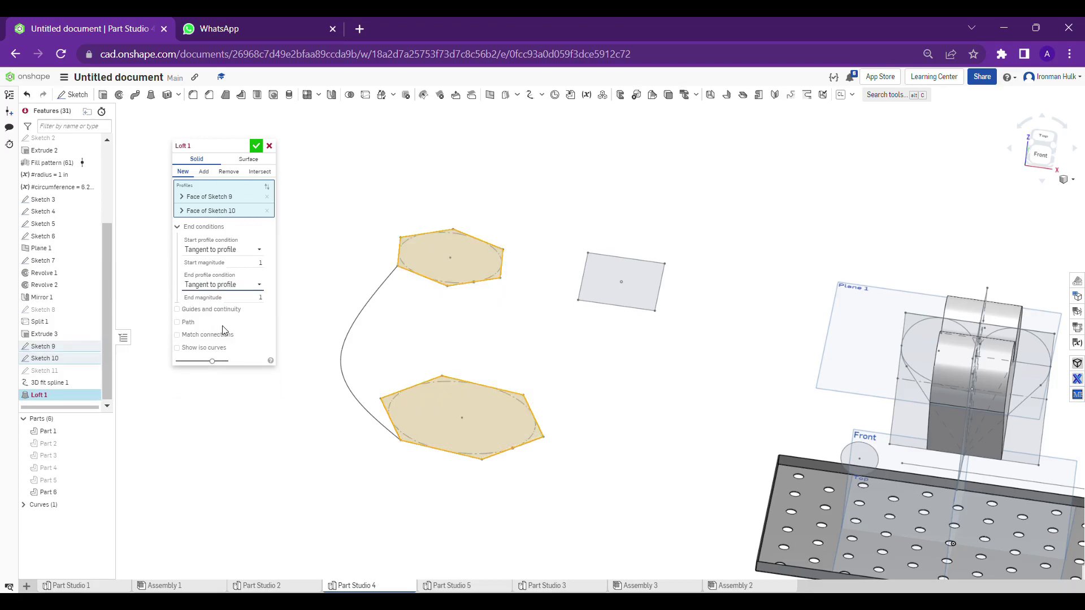
click(243, 287)
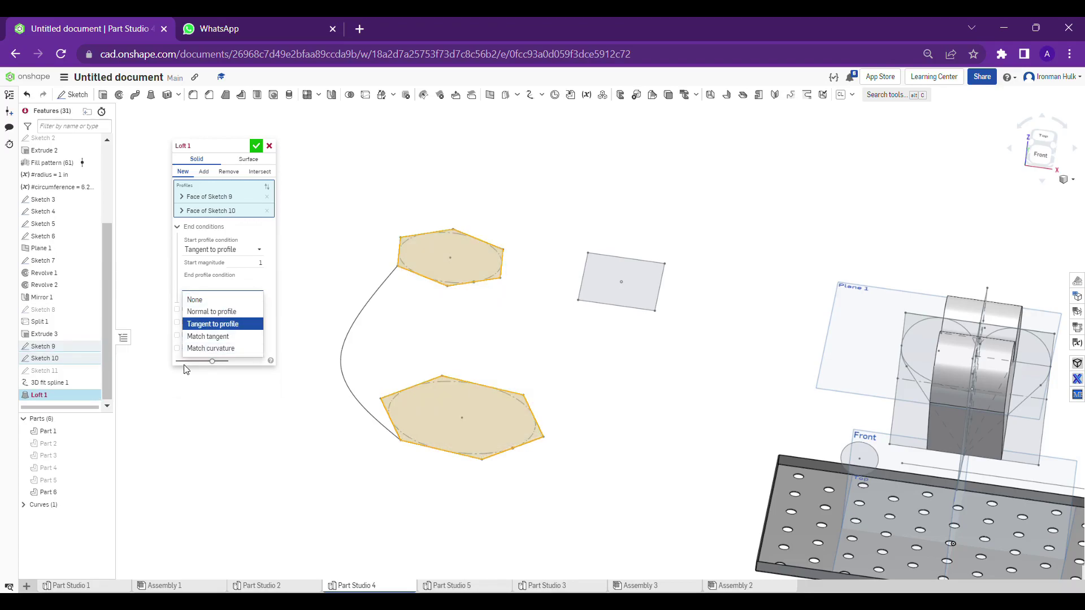
click(233, 338)
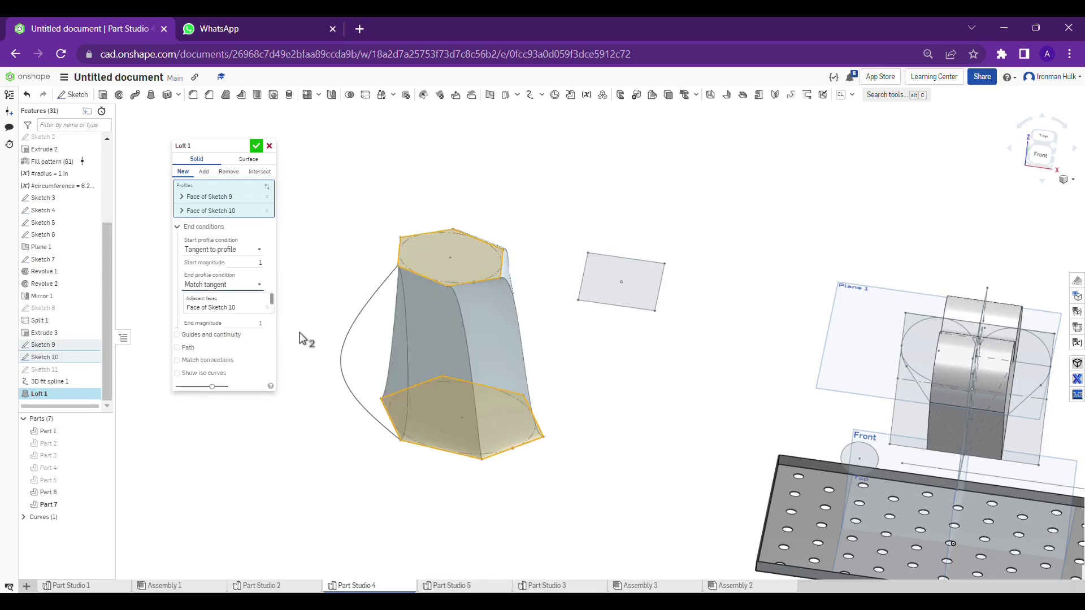
Pick the adjacent Sketch 9 and Sketch 10 faces for the curvature-matched loft ends, reframing the view
scroll(467, 273, up, 3)
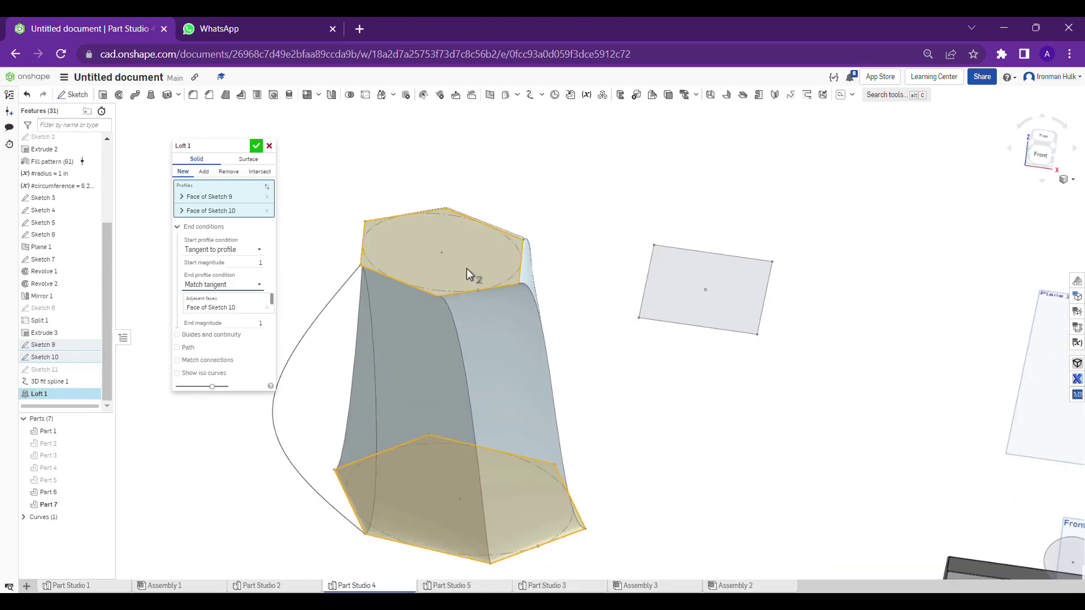
scroll(466, 253, down, 3)
scroll(452, 435, up, 1)
scroll(441, 452, up, 1)
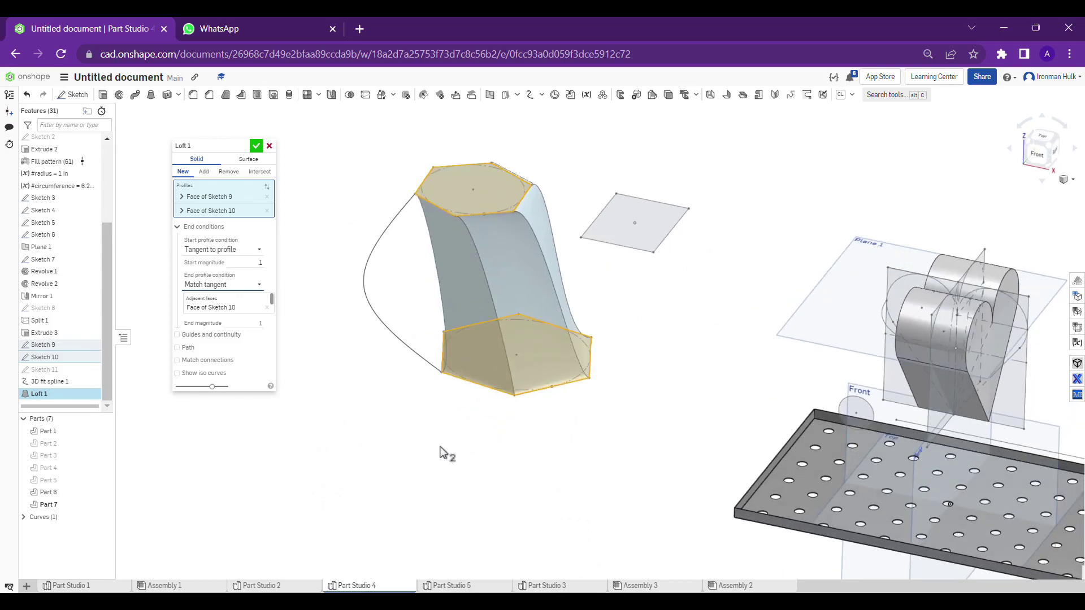
middle_drag(508, 438, 479, 438)
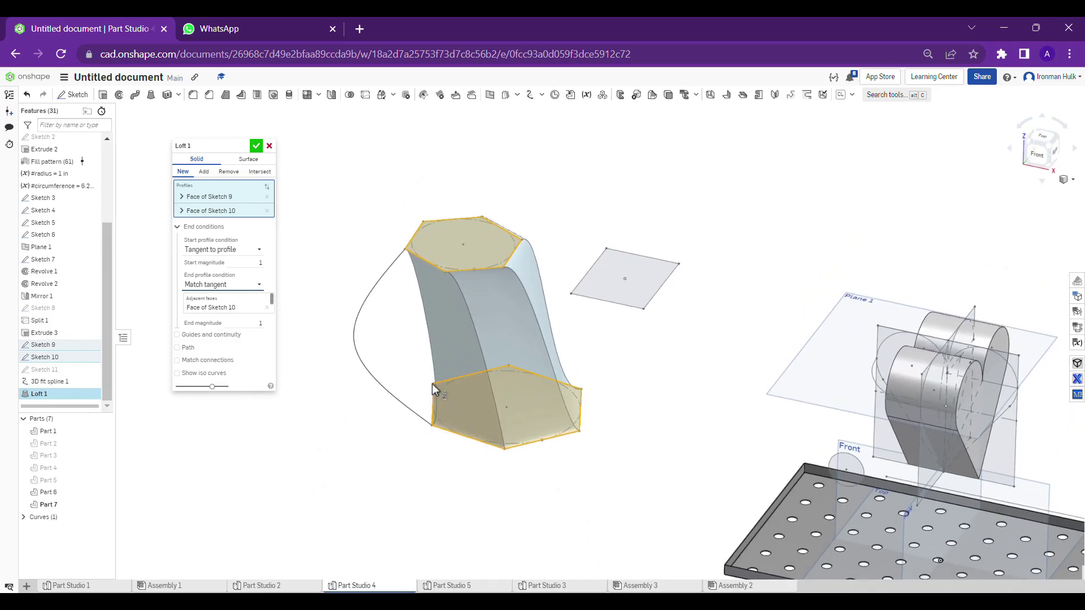
click(194, 304)
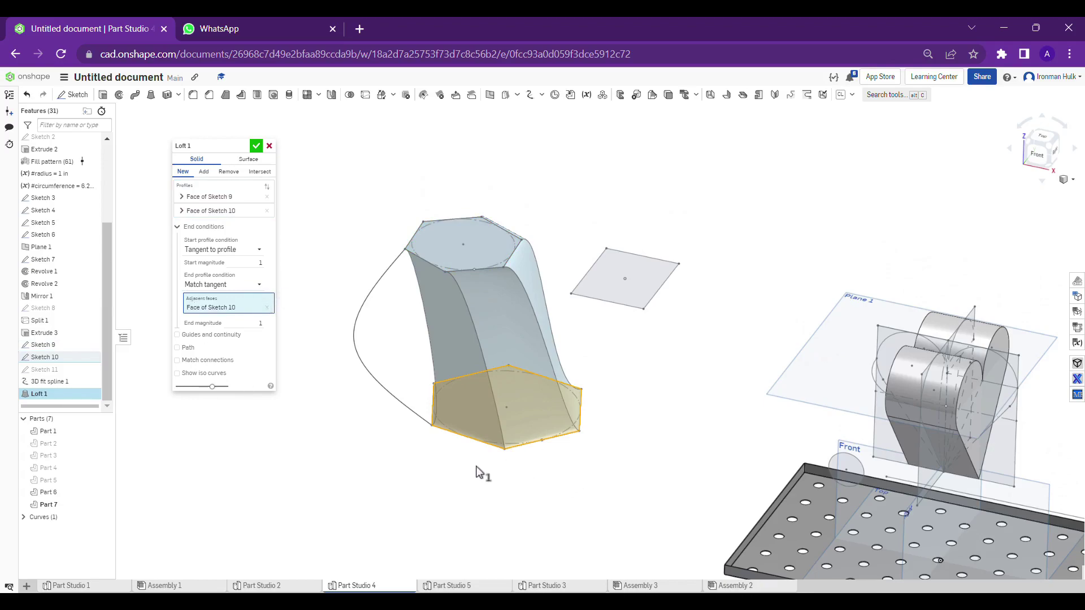
right_drag(503, 411, 496, 480)
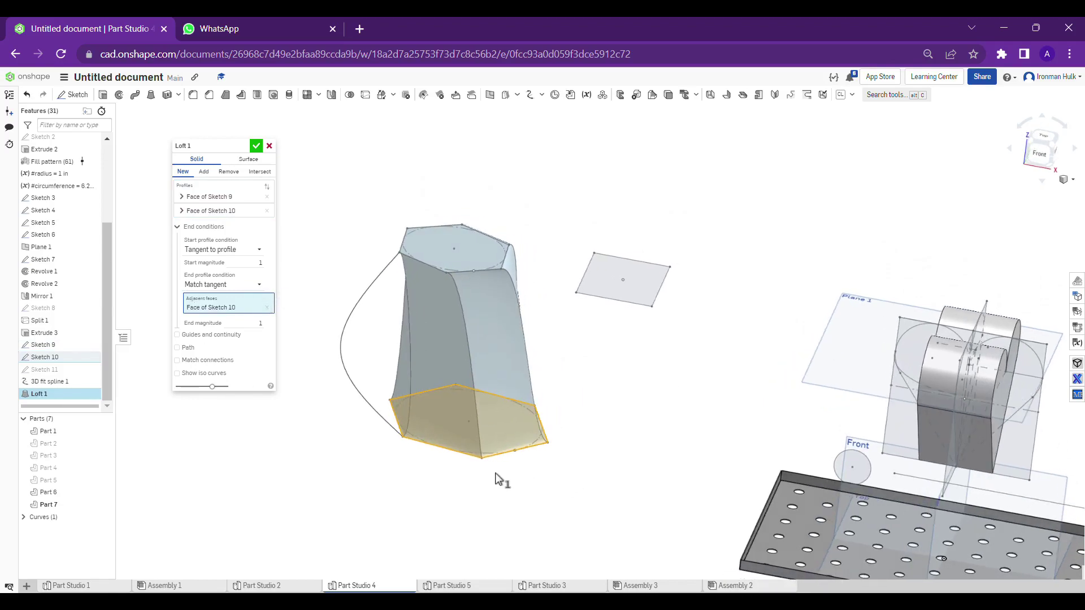
middle_drag(384, 410, 431, 436)
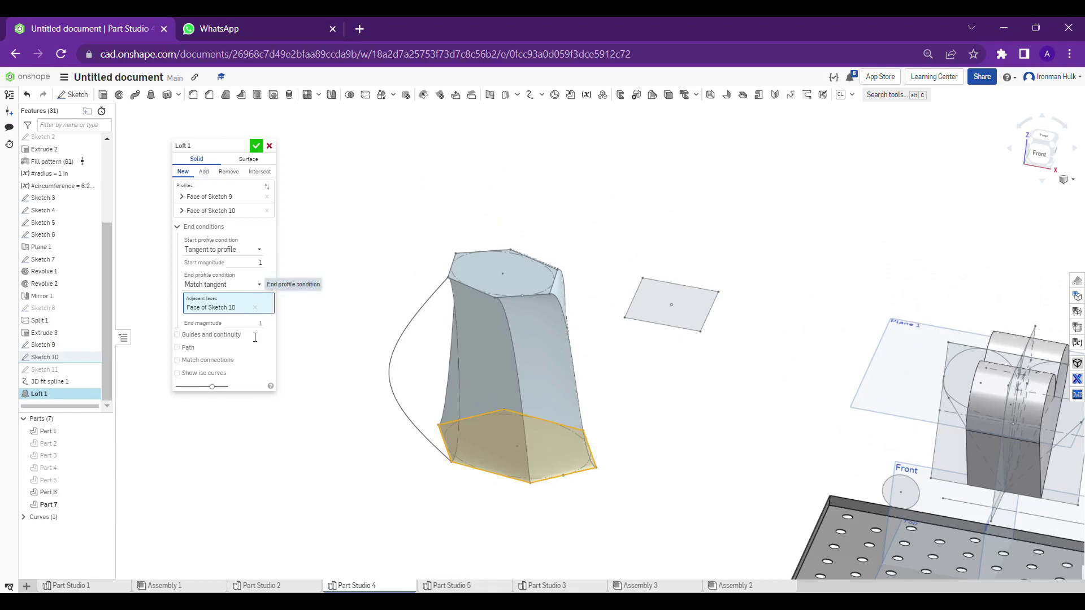
scroll(456, 443, up, 3)
scroll(504, 337, up, 2)
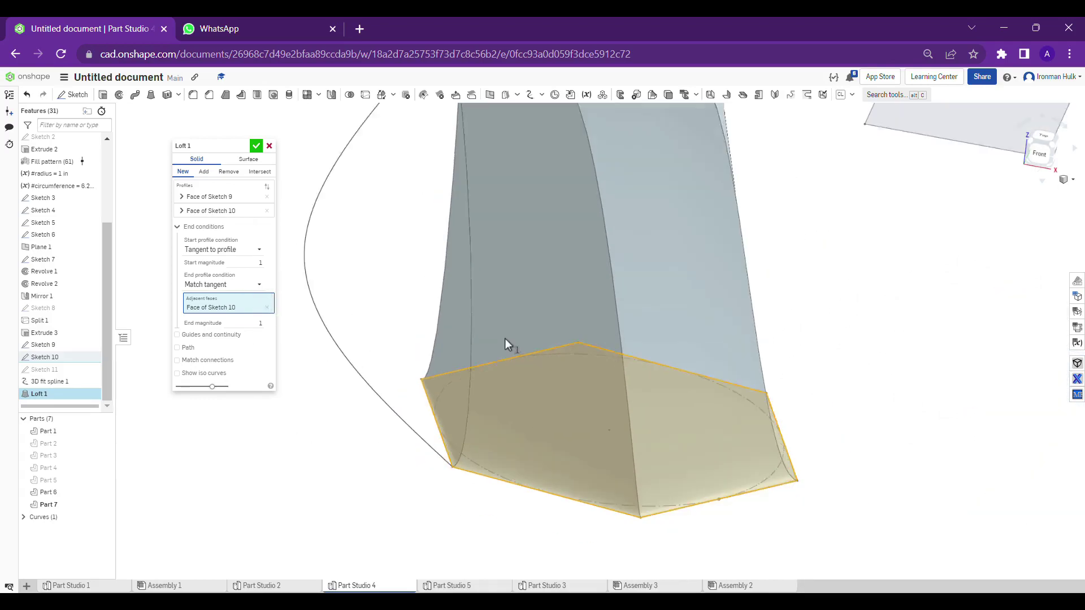
scroll(504, 338, down, 3)
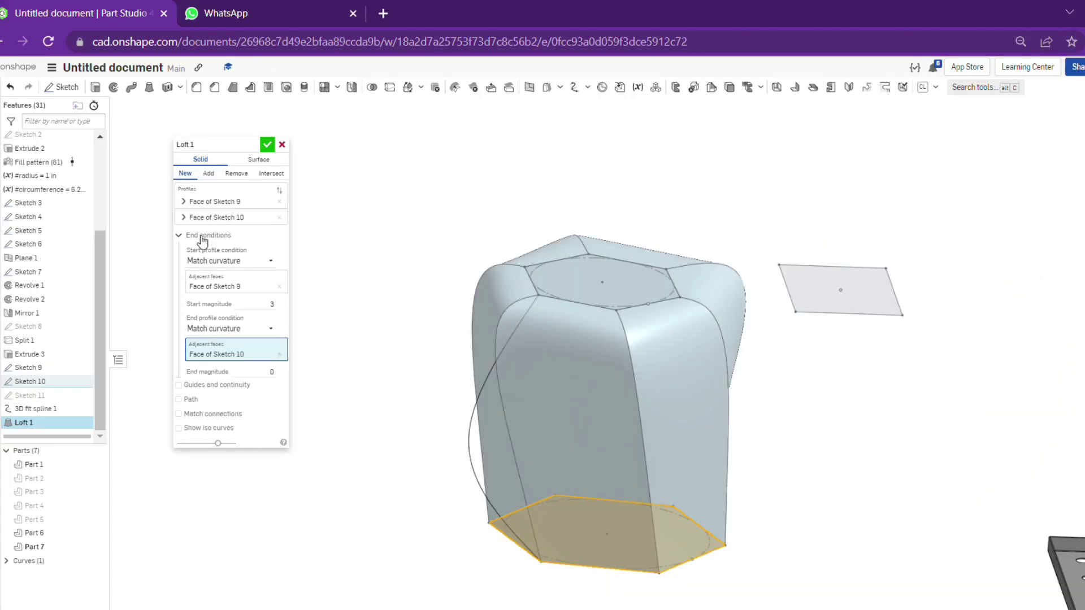
Switch Loft 1 to Surface mode and orbit to inspect its open hexagonal ends
click(257, 160)
right_drag(572, 364, 562, 395)
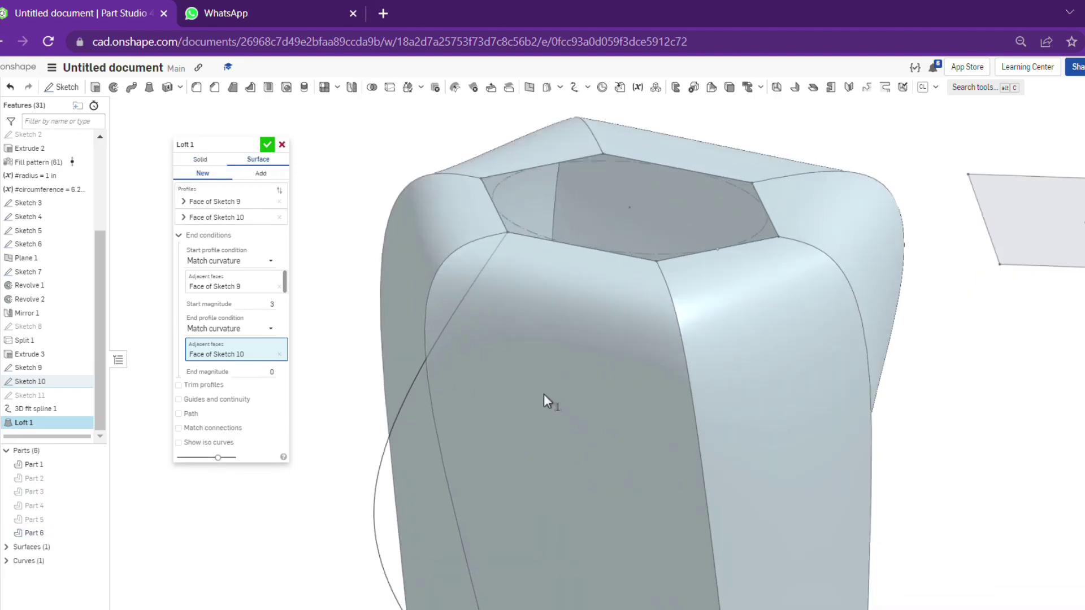
scroll(563, 461, down, 3)
middle_drag(565, 460, 549, 513)
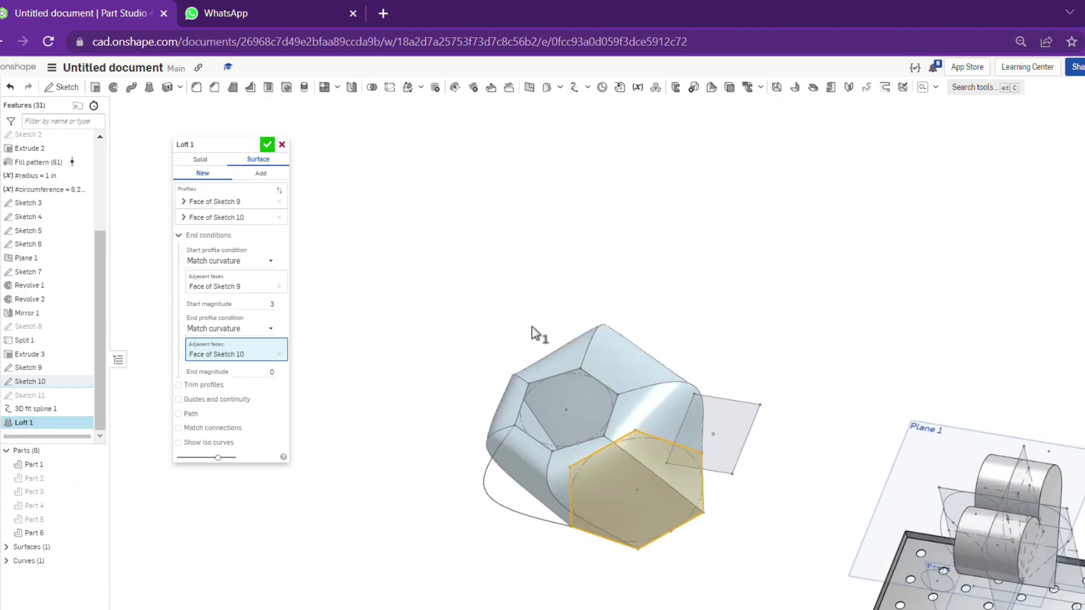
scroll(444, 358, up, 5)
scroll(444, 359, down, 5)
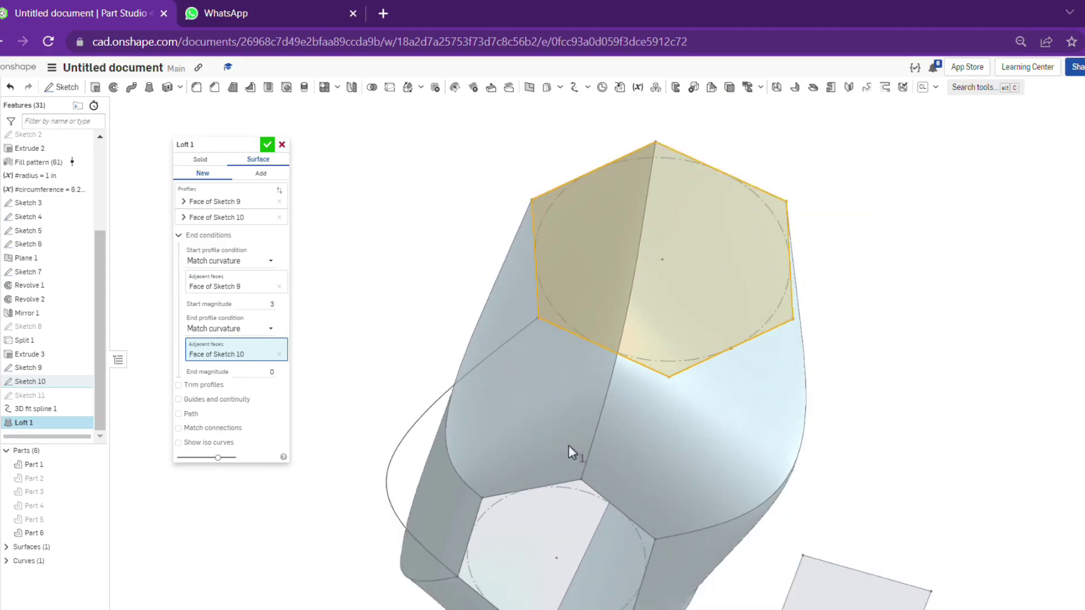
mouse_move(568, 450)
right_down()
mouse_move(589, 541)
mouse_move(617, 437)
right_up()
Set the end magnitude to 4 and orbit to view the flared, vase-like surface
click(264, 373)
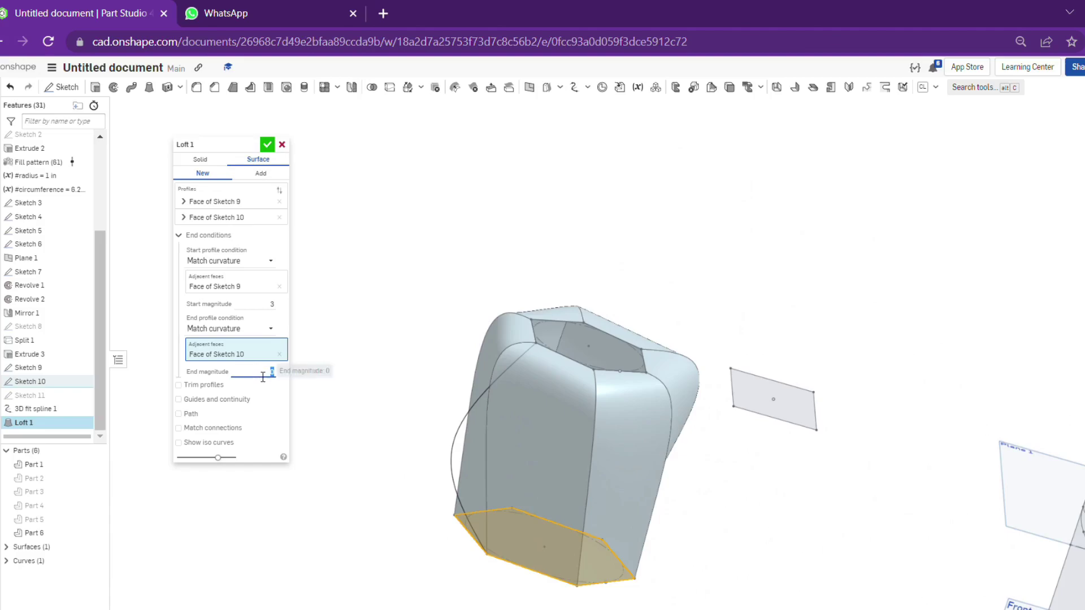
key(Up)
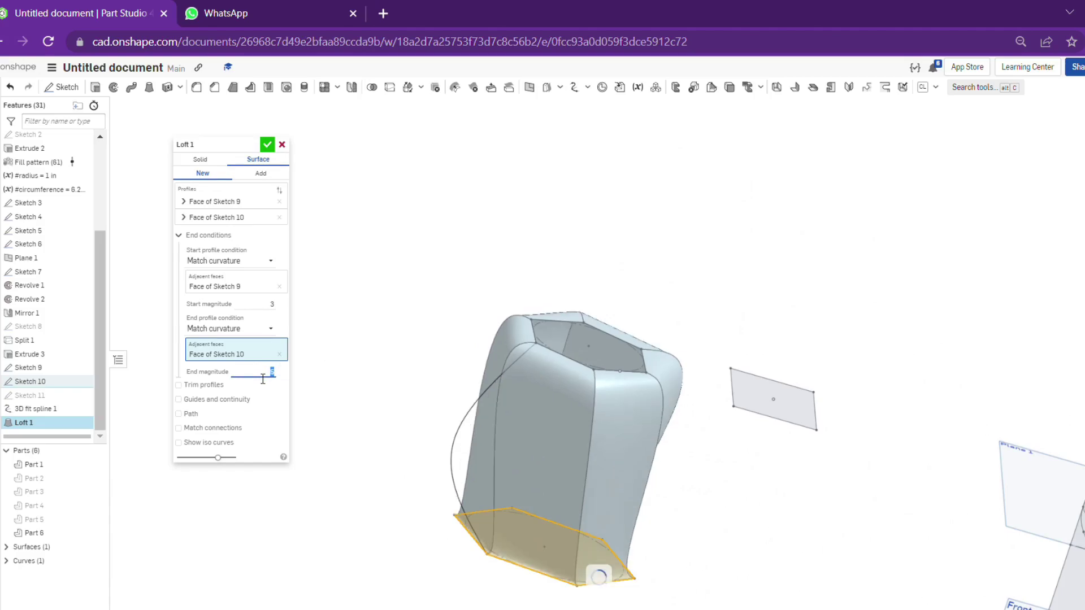
key(Up)
key(Up)
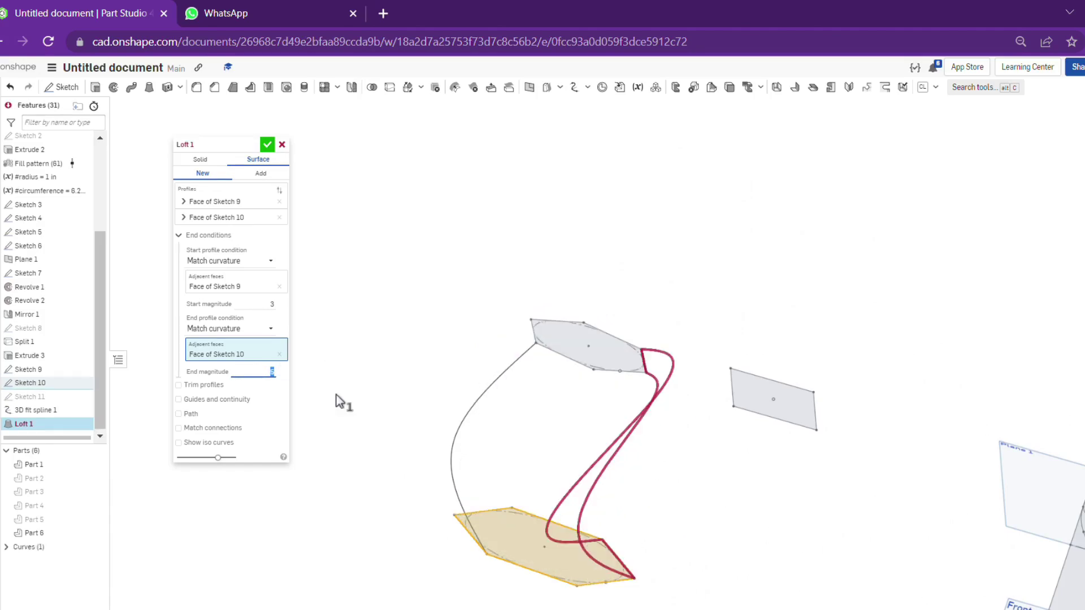
key(Down)
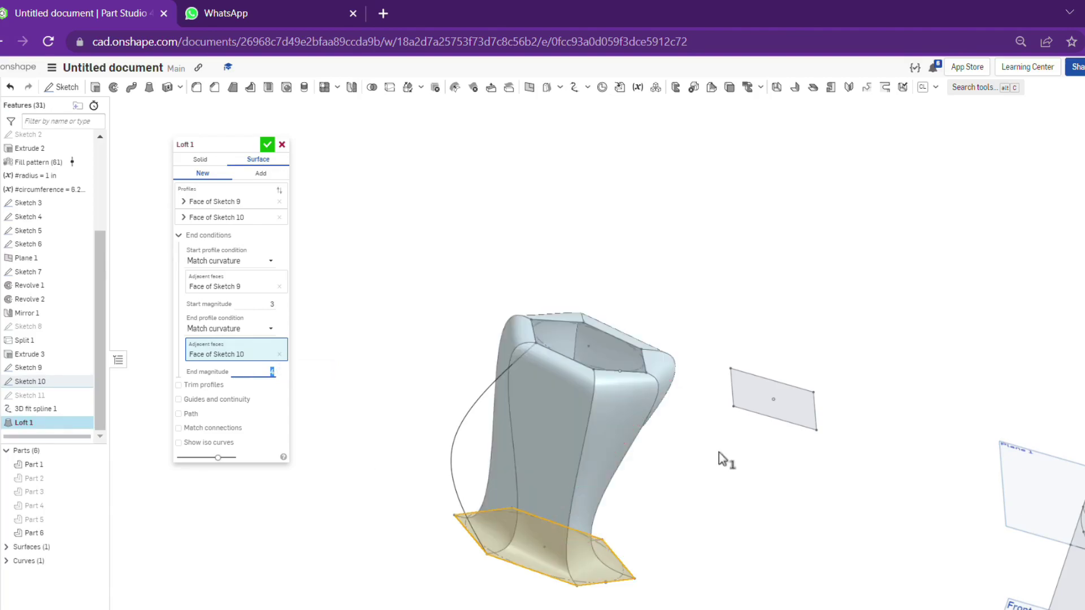
mouse_move(718, 453)
right_down()
mouse_move(698, 549)
mouse_move(705, 496)
right_up()
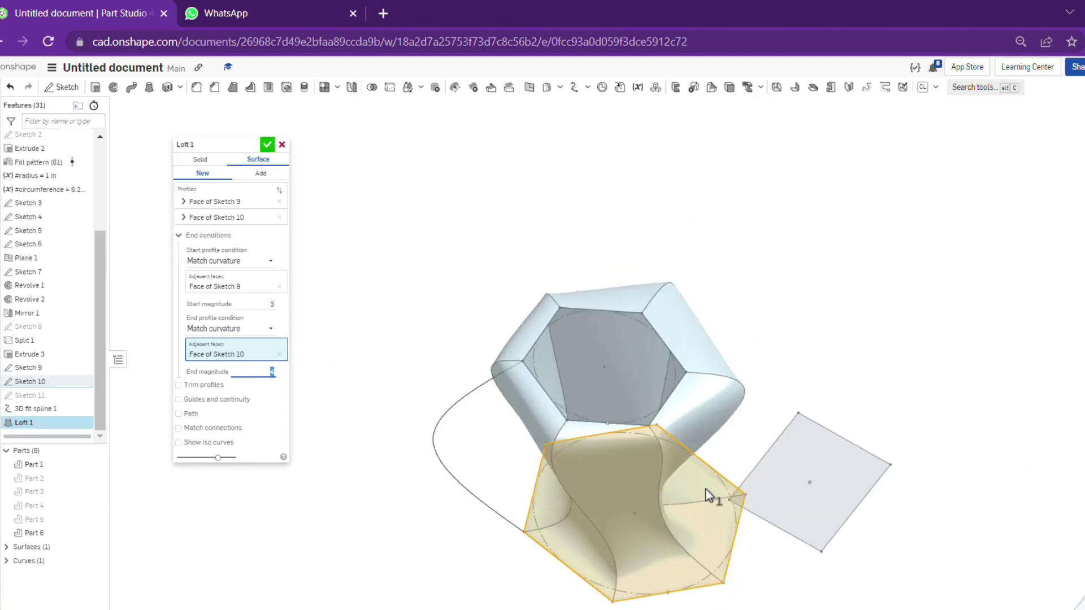
right_drag(530, 503, 483, 506)
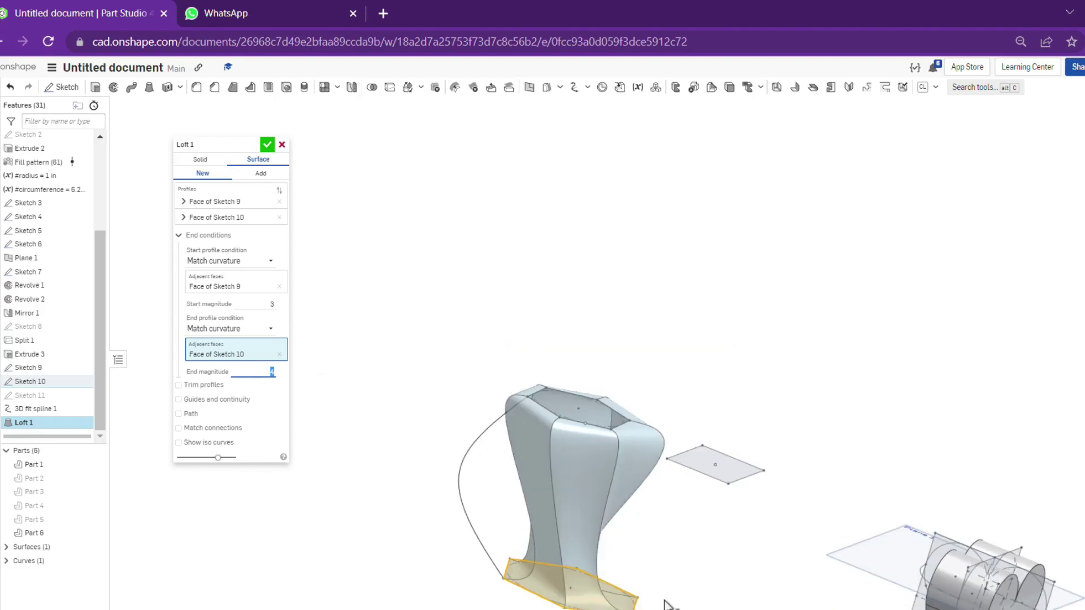
middle_drag(677, 551, 724, 509)
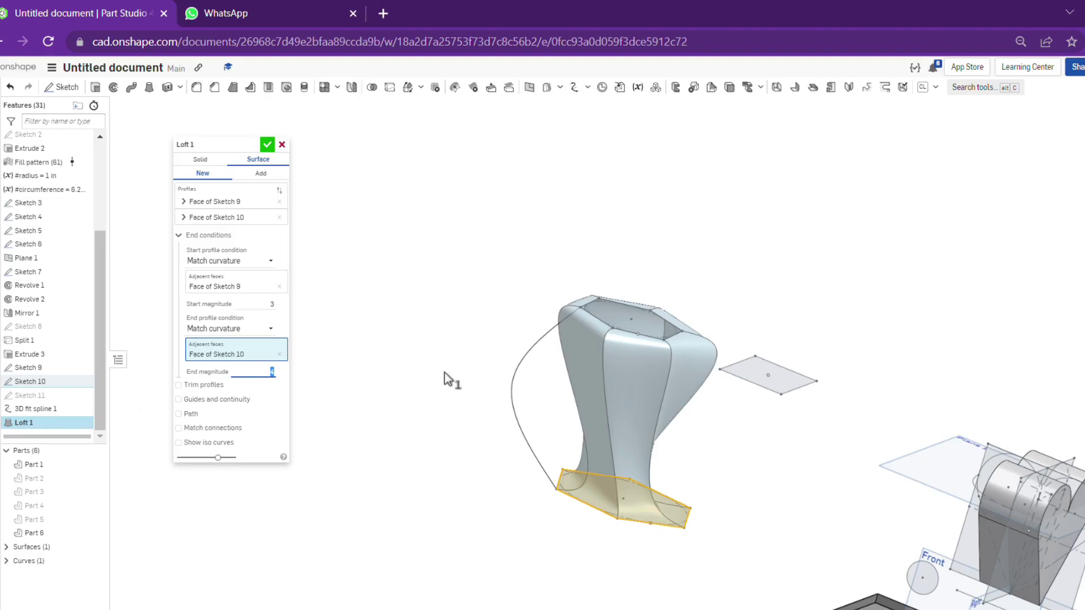
Turn on Trim profiles, adding the top hexagon face then removing Face of Sketch 9 as end adjacent face
click(211, 387)
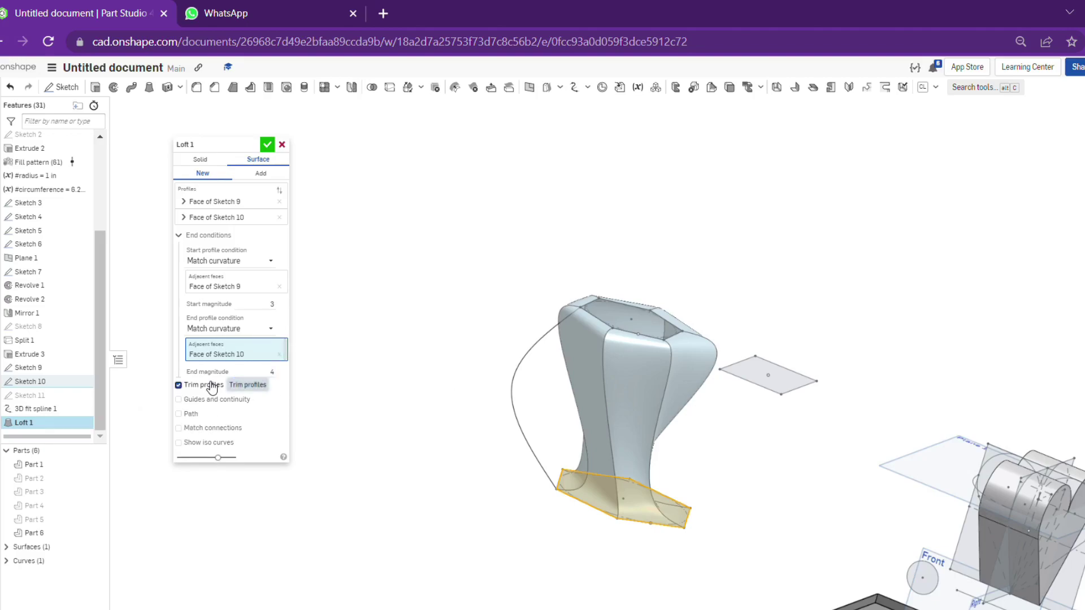
scroll(672, 322, up, 2)
click(643, 331)
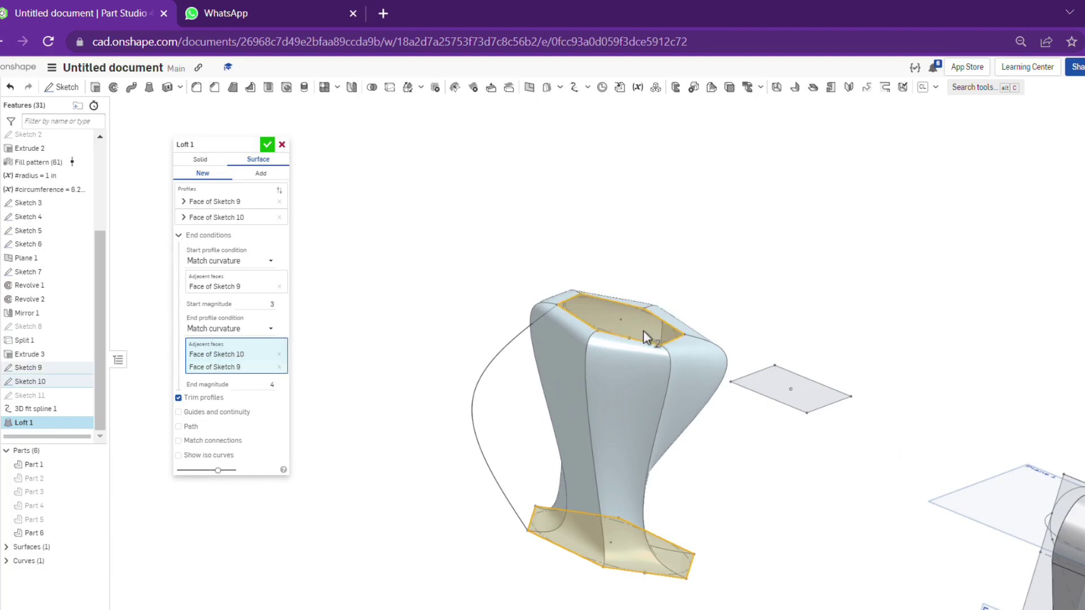
scroll(647, 338, up, 2)
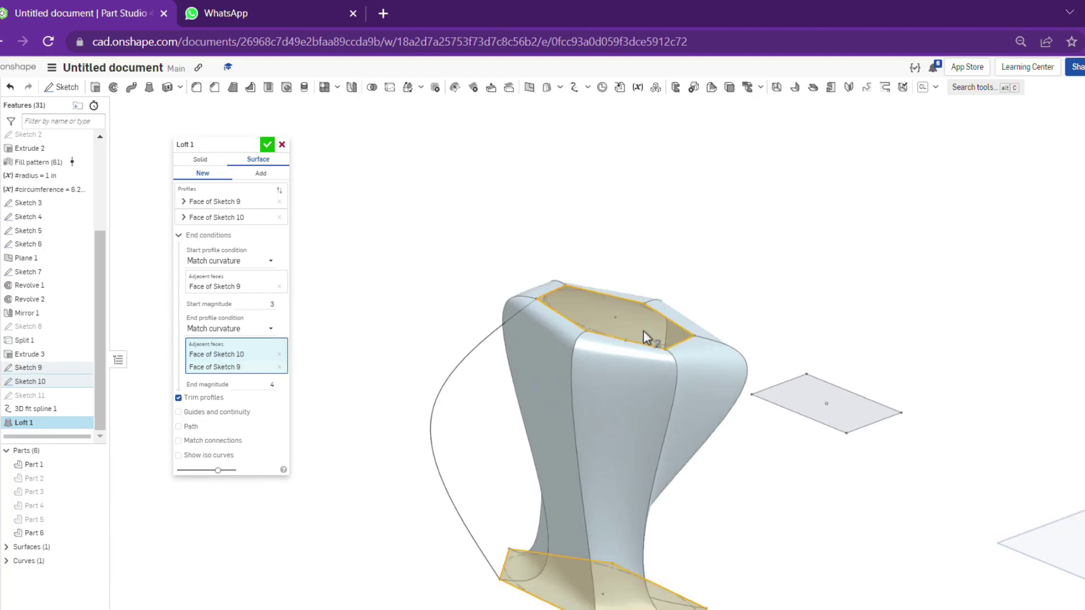
click(268, 366)
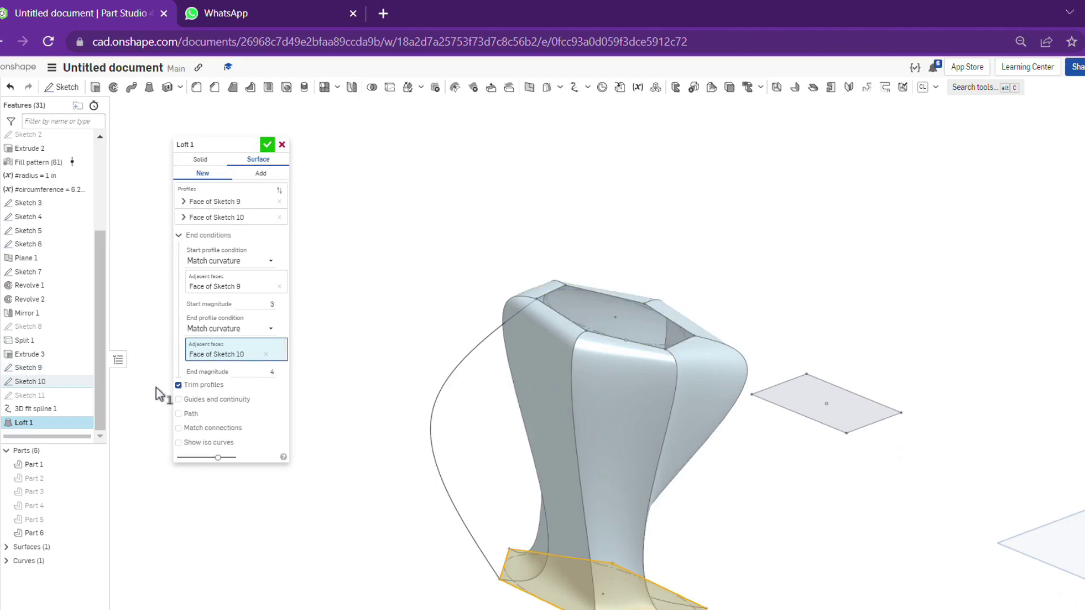
Toggle Trim profiles to compare the hexagonal opening, finishing with trimming off
click(227, 390)
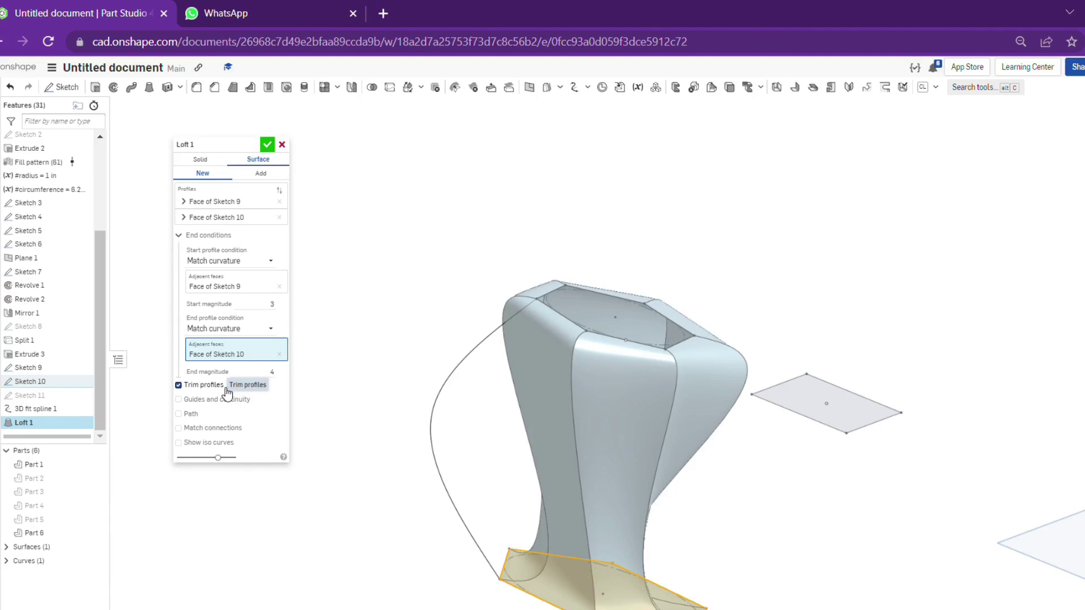
click(227, 390)
scroll(698, 331, up, 3)
mouse_move(689, 338)
right_down()
mouse_move(683, 361)
mouse_move(689, 343)
right_up()
scroll(682, 362, down, 3)
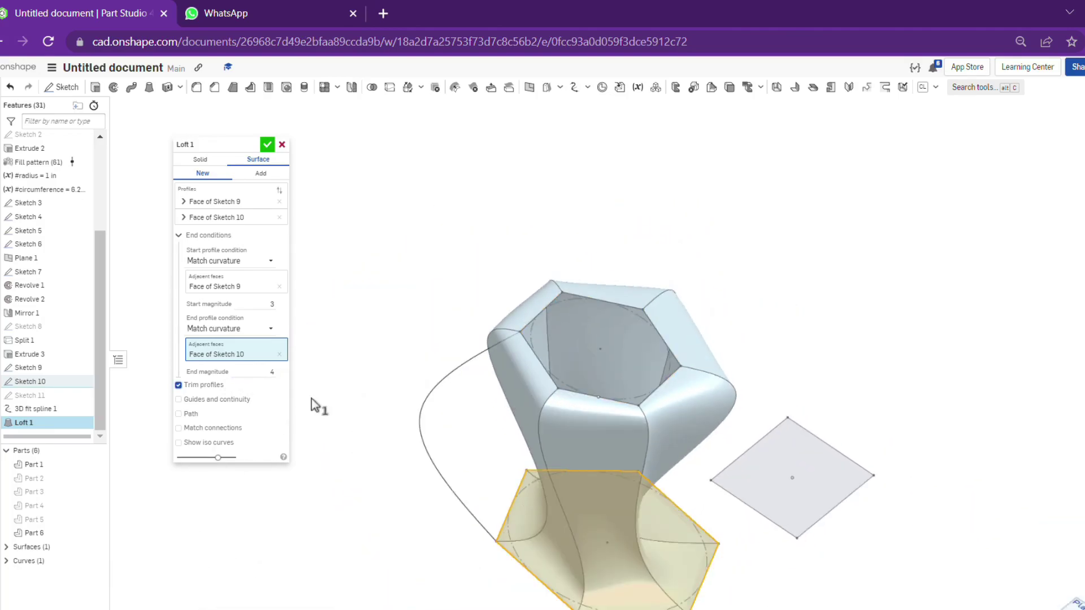
click(223, 391)
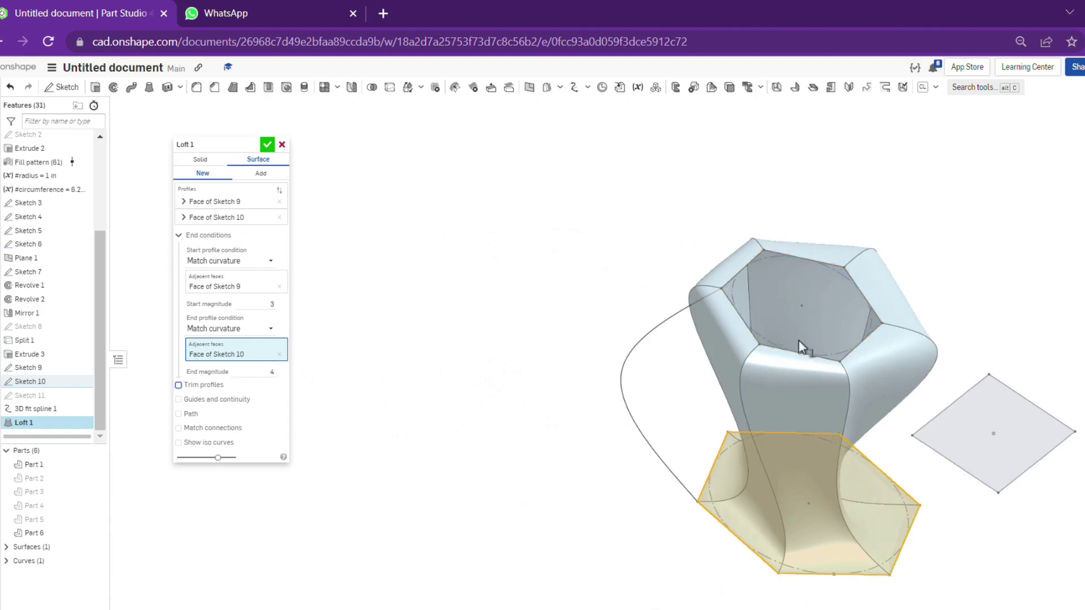
mouse_move(799, 346)
right_down()
mouse_move(849, 297)
mouse_move(757, 393)
right_up()
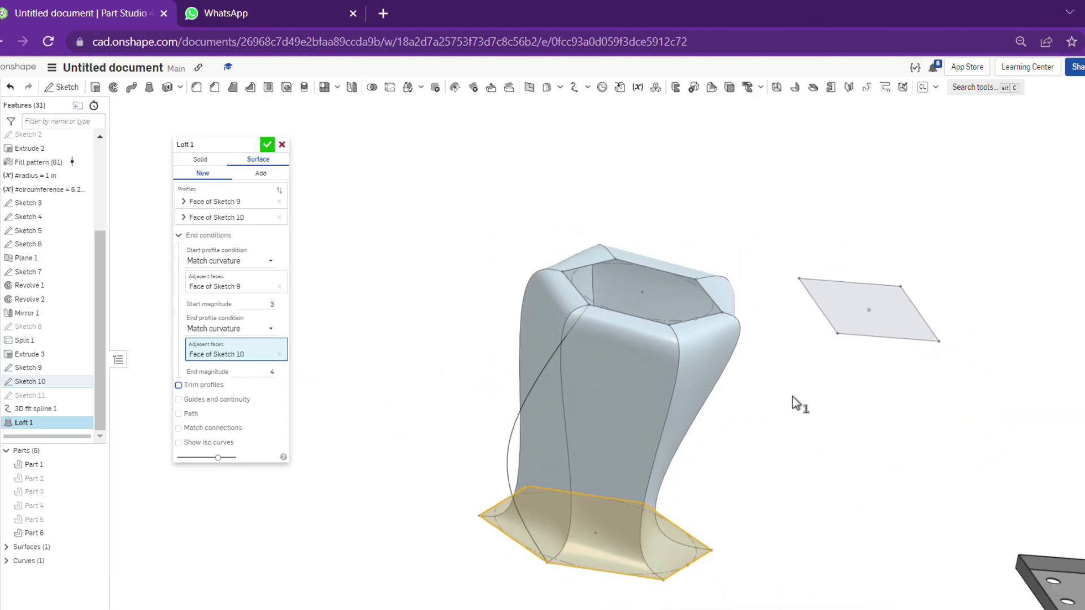
mouse_move(474, 278)
right_down()
mouse_move(538, 145)
mouse_move(516, 194)
mouse_move(642, 344)
mouse_move(617, 281)
mouse_move(649, 349)
mouse_move(600, 360)
mouse_move(663, 340)
mouse_move(695, 405)
mouse_move(662, 450)
right_up()
scroll(599, 358, down, 5)
scroll(739, 266, up, 2)
scroll(739, 260, up, 2)
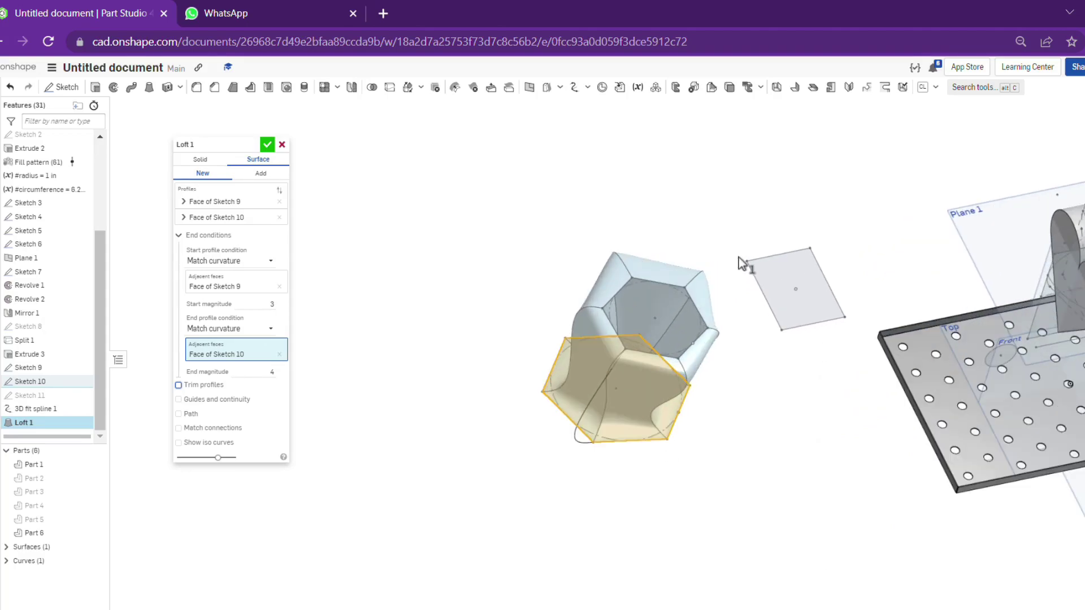
scroll(698, 288, up, 1)
mouse_move(698, 289)
right_down()
mouse_move(682, 190)
mouse_move(711, 208)
mouse_move(752, 205)
right_up()
right_drag(716, 208, 718, 269)
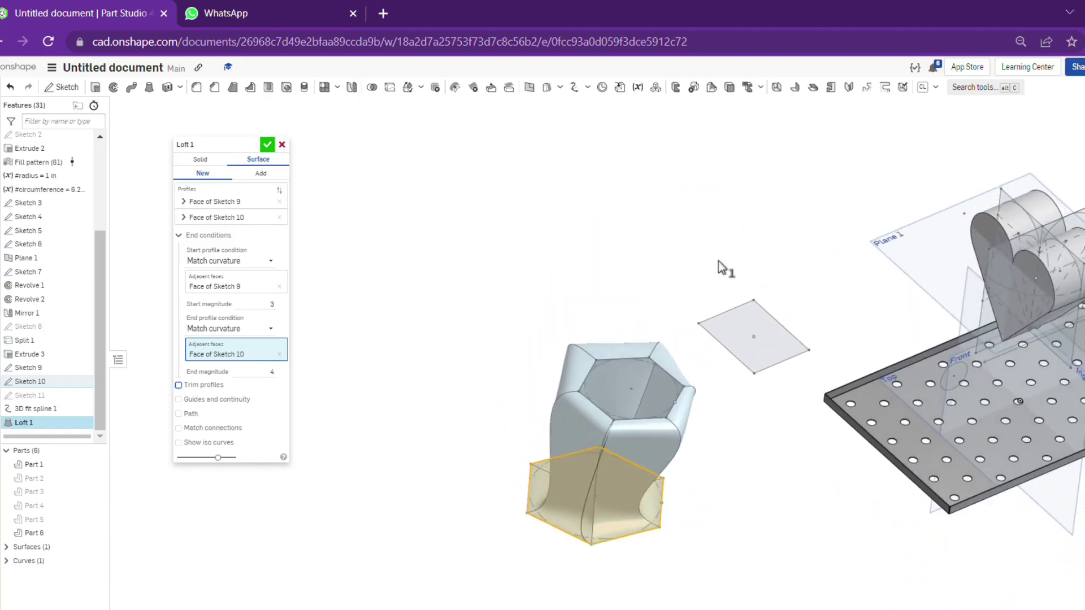
scroll(698, 358, up, 2)
scroll(703, 365, up, 2)
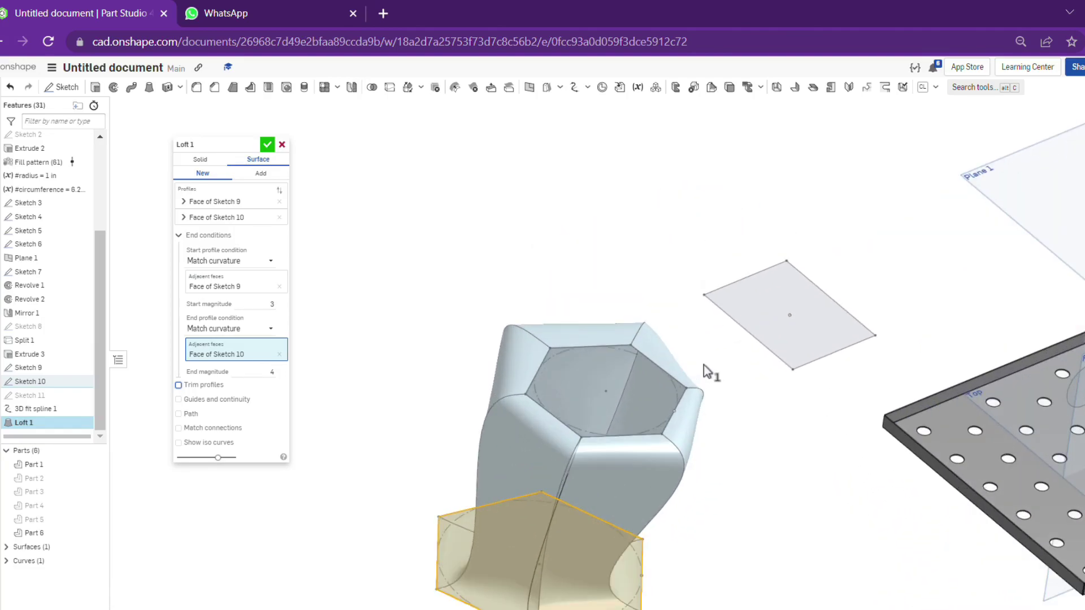